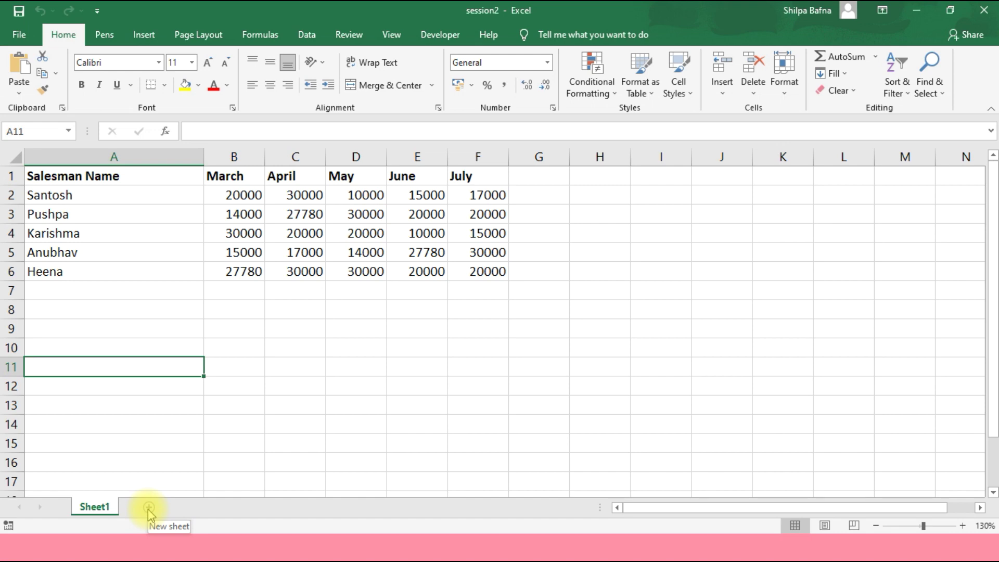
# Add two new worksheets, Sheet2 and Sheet3, after Sheet1 in the workbook.
pyautogui.click(148, 507)
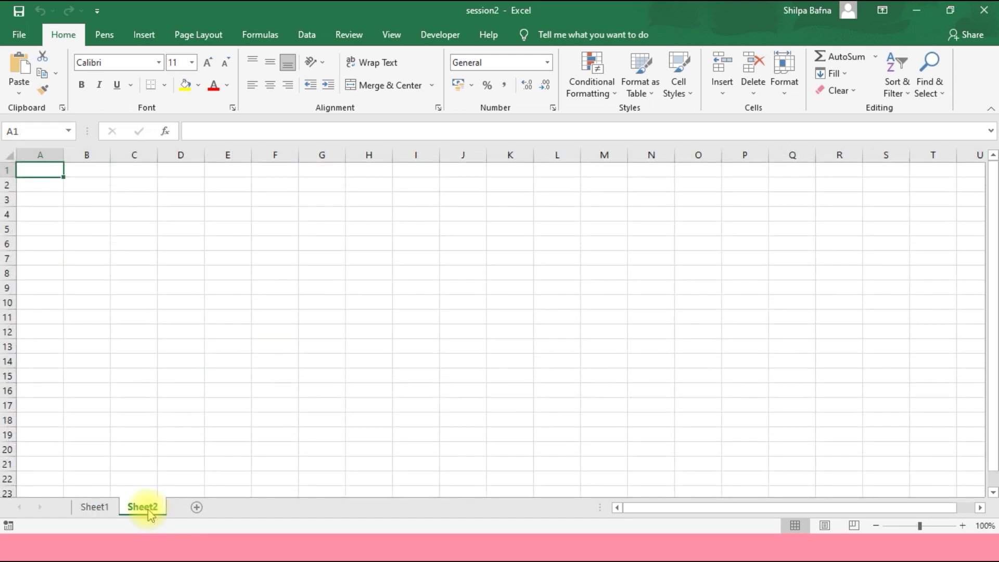
pyautogui.click(94, 507)
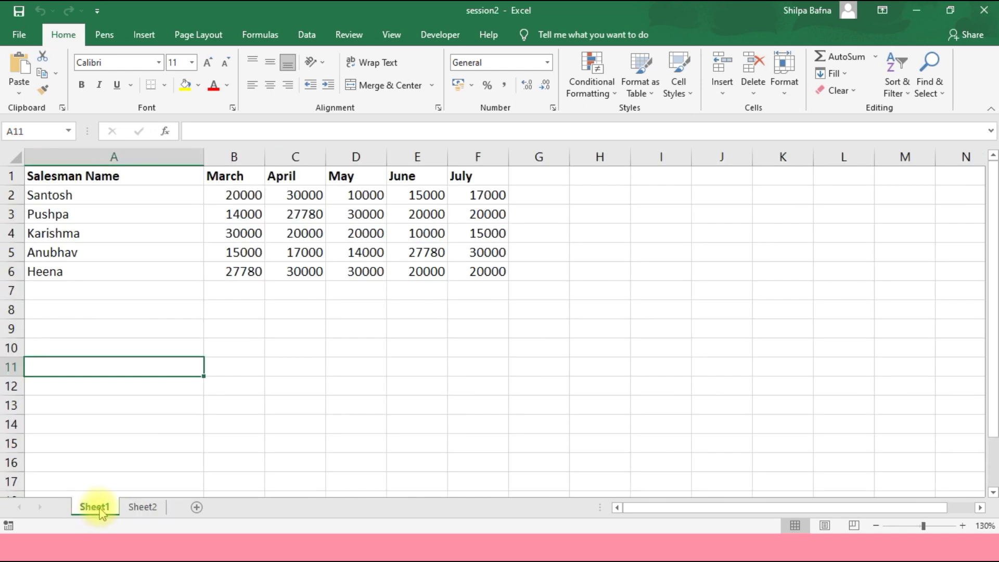
pyautogui.click(146, 509)
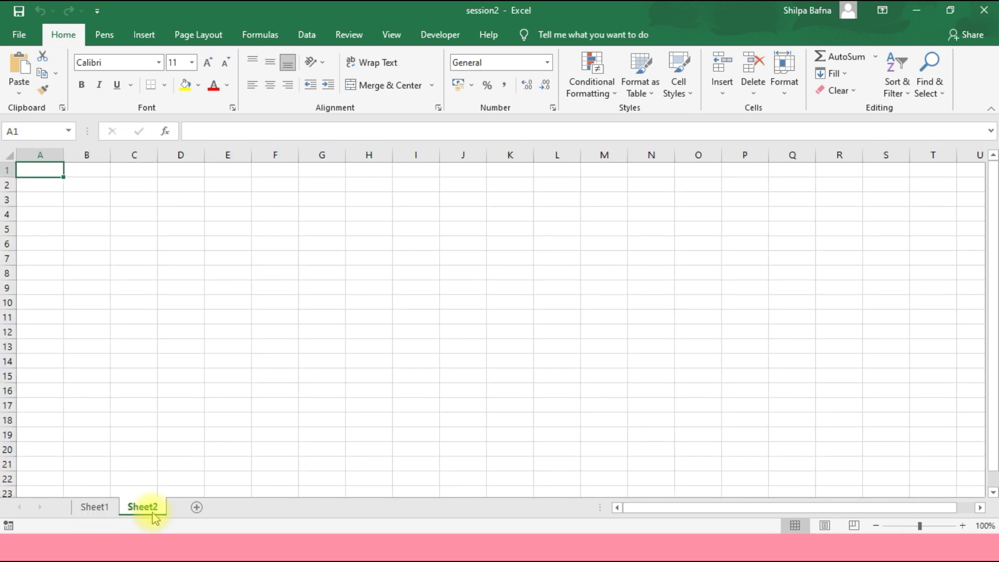
pyautogui.click(197, 507)
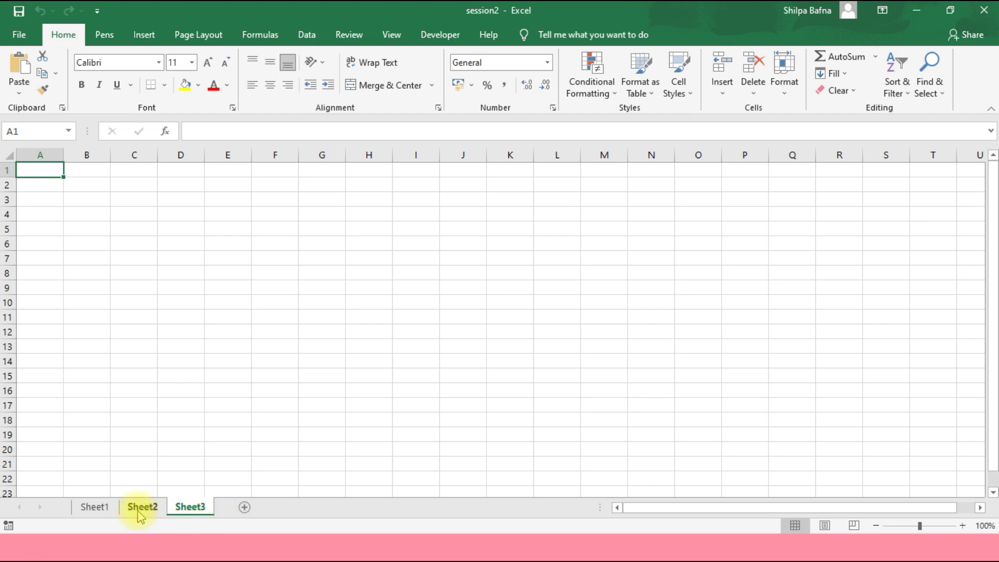
# Rename the worksheet Sheet1, which holds the monthly sales table, as Monthwise.
pyautogui.click(99, 511)
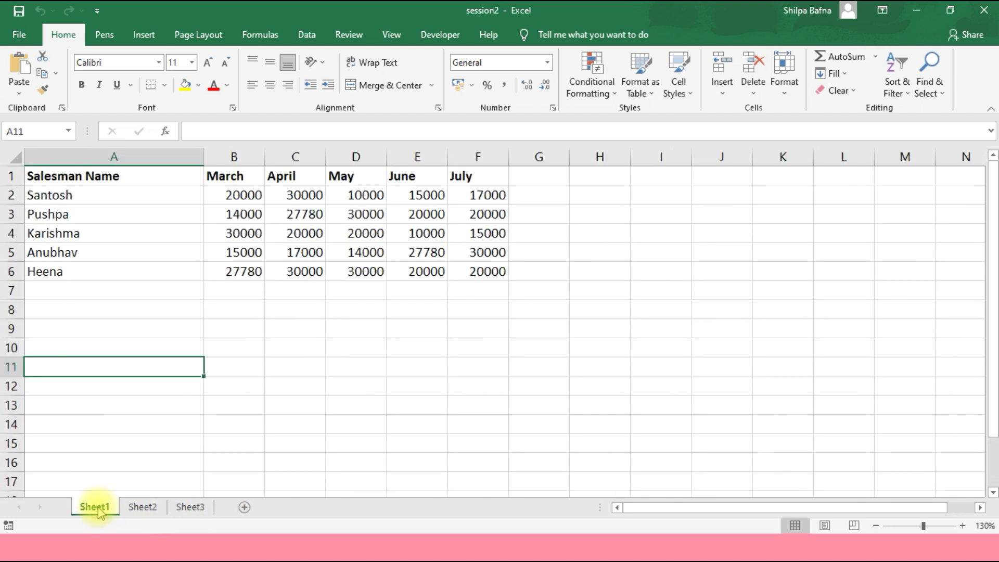
pyautogui.rightClick(98, 509)
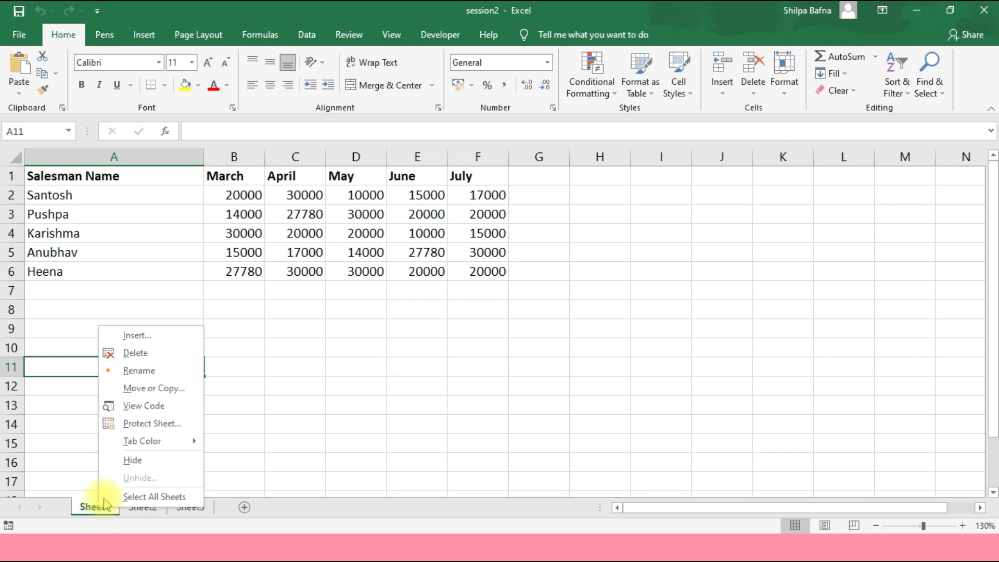
pyautogui.click(140, 371)
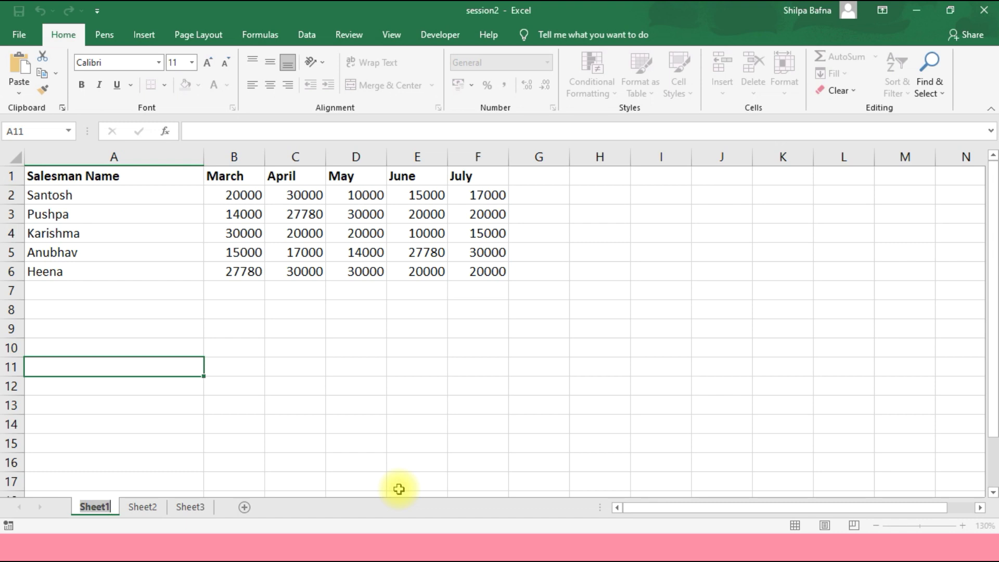
pyautogui.write('Monthwise')
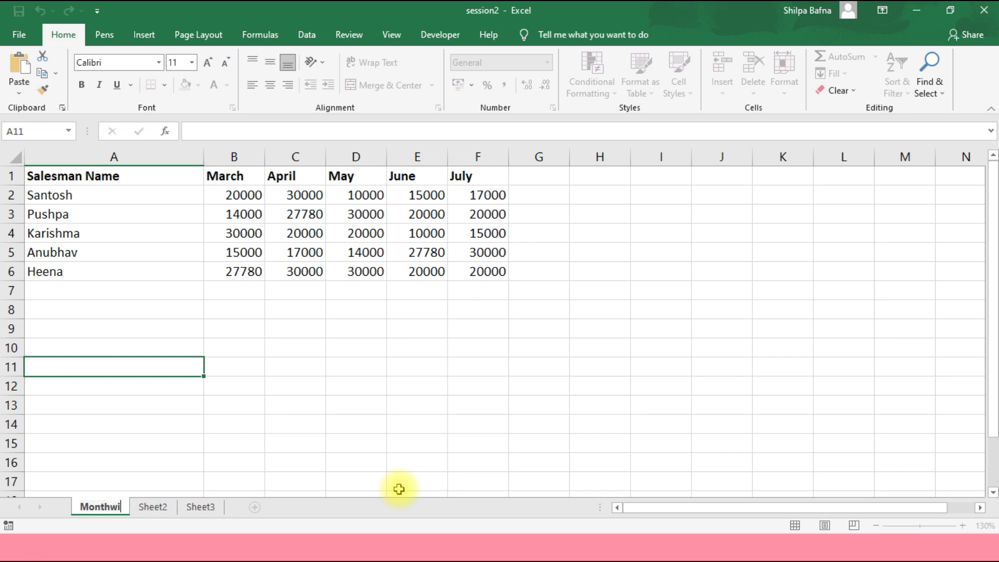
pyautogui.click(379, 458)
# Rename the empty worksheet Sheet2 as Total.
pyautogui.click(164, 509)
pyautogui.rightClick(167, 513)
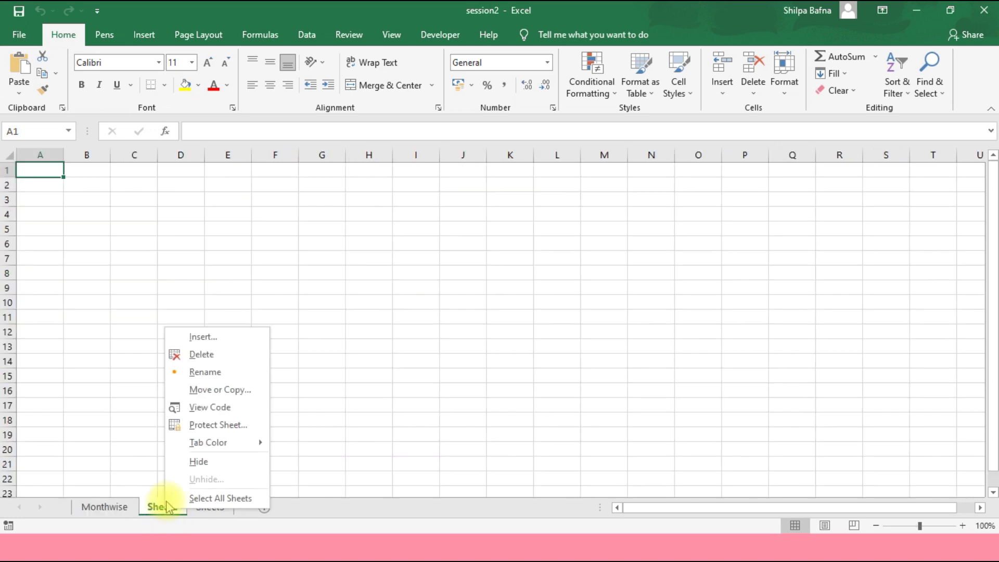
pyautogui.click(201, 372)
pyautogui.write('Tota')
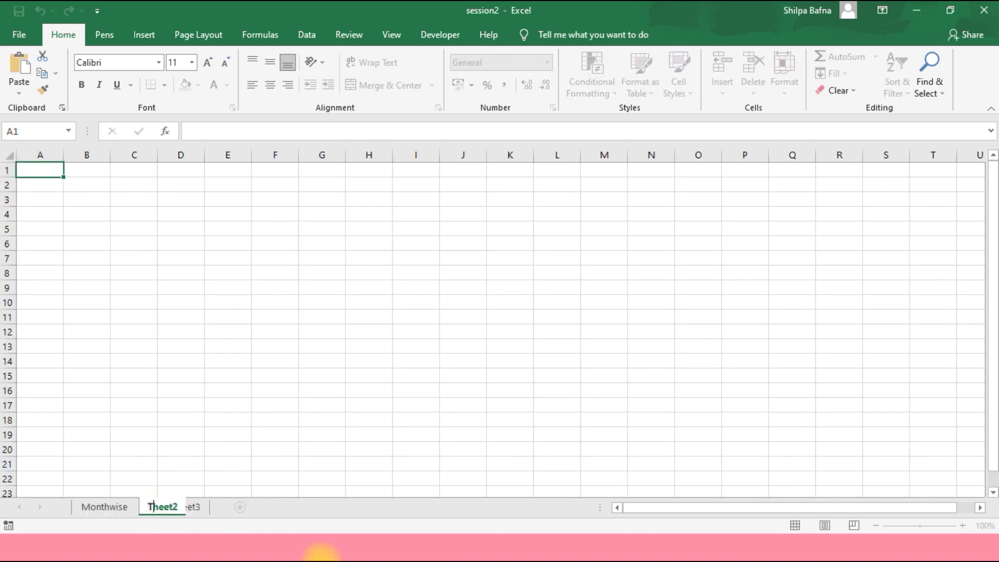
pyautogui.write('l')
pyautogui.click(207, 432)
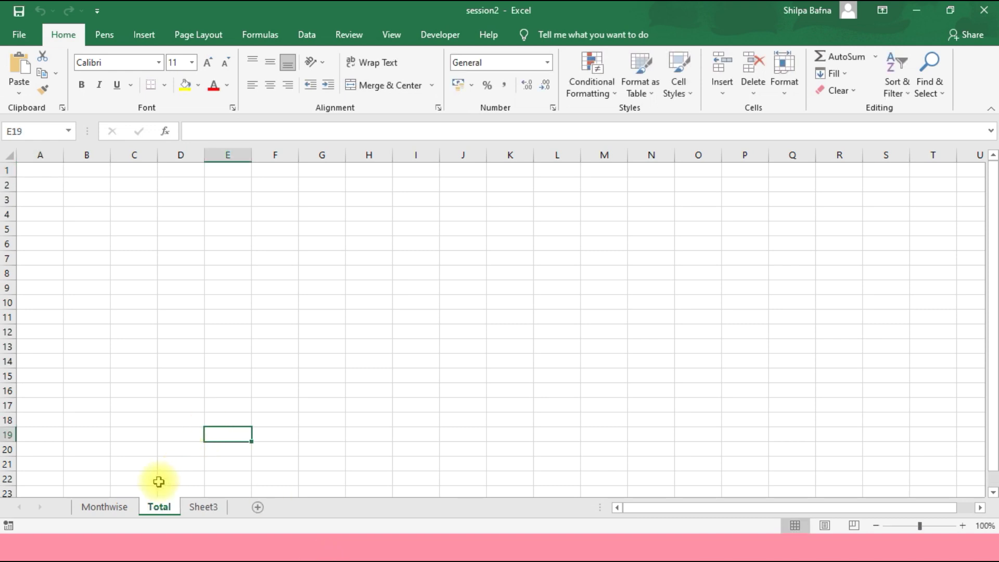
pyautogui.click(115, 510)
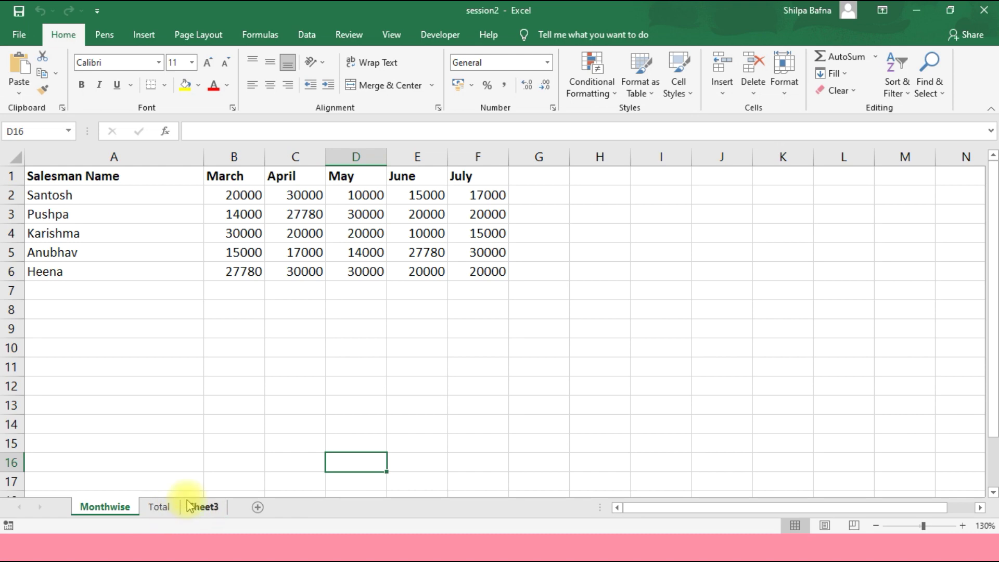
pyautogui.moveTo(161, 506)
pyautogui.mouseDown()
pyautogui.moveTo(157, 487)
pyautogui.moveTo(120, 508)
pyautogui.moveTo(84, 500)
pyautogui.moveTo(98, 491)
pyautogui.moveTo(196, 495)
pyautogui.moveTo(230, 509)
pyautogui.moveTo(185, 486)
pyautogui.moveTo(155, 513)
pyautogui.mouseUp()
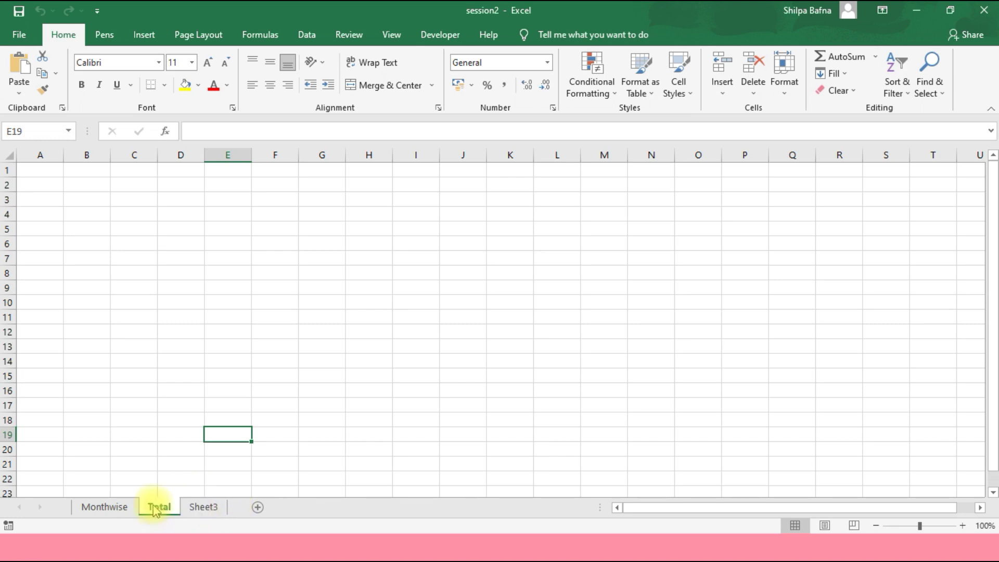
pyautogui.click(118, 509)
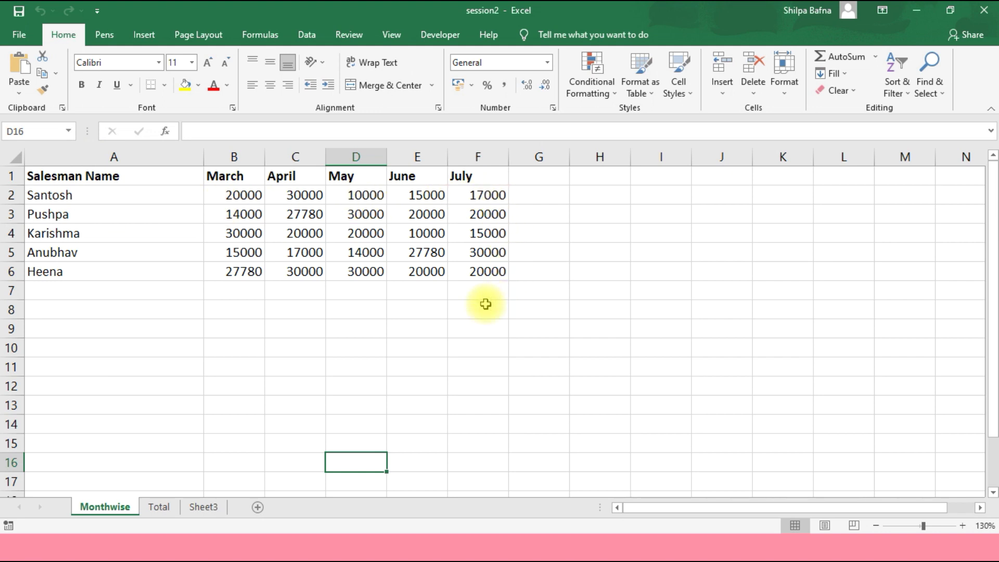
pyautogui.click(334, 286)
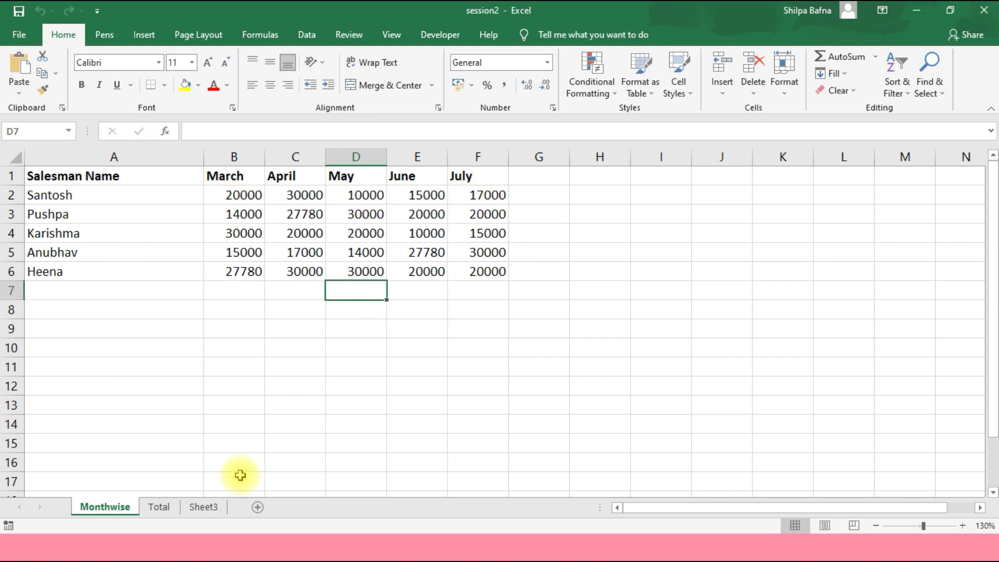
pyautogui.click(161, 508)
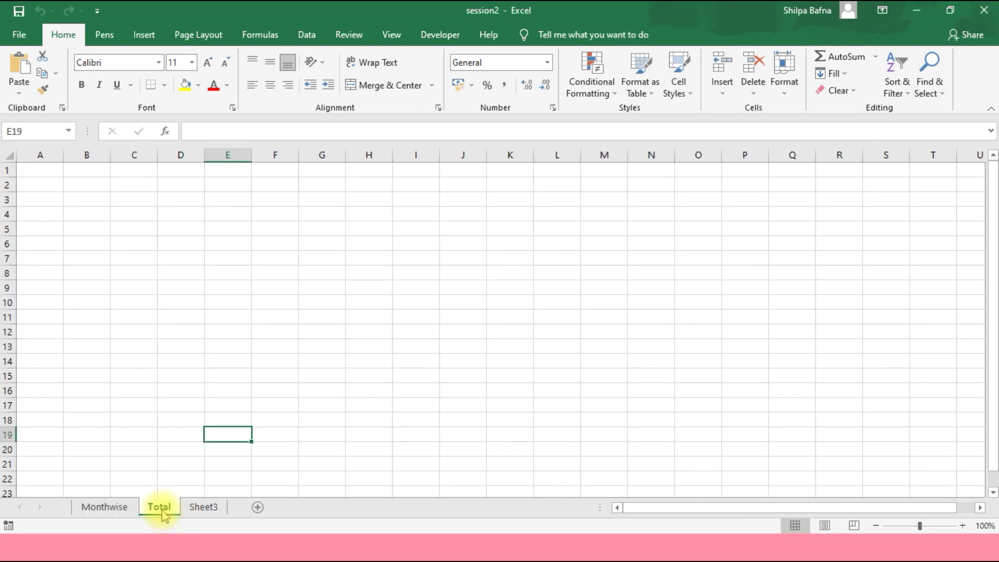
# Copy the Salesman Name list in A1:A6 of the Monthwise sheet to cell A1 of the Total sheet.
pyautogui.click(104, 507)
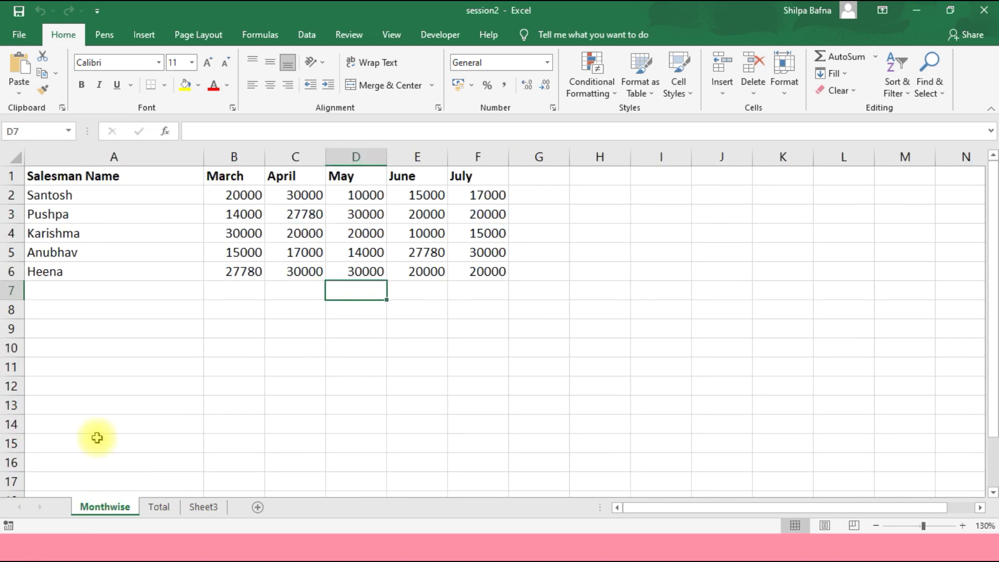
pyautogui.moveTo(93, 179); pyautogui.dragTo(108, 276)
pyautogui.hotkey('ctrl', 'c')
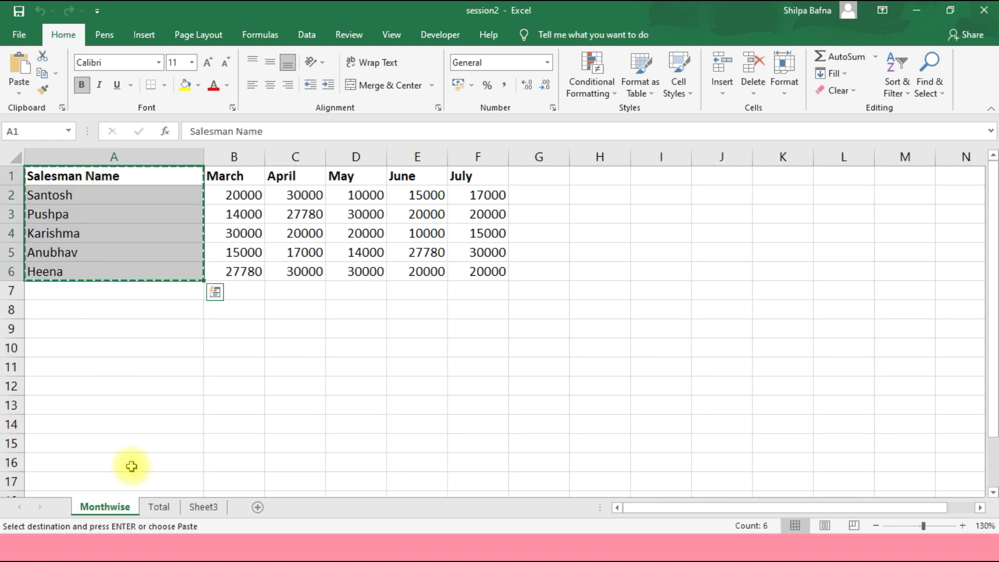
pyautogui.click(158, 507)
pyautogui.click(55, 172)
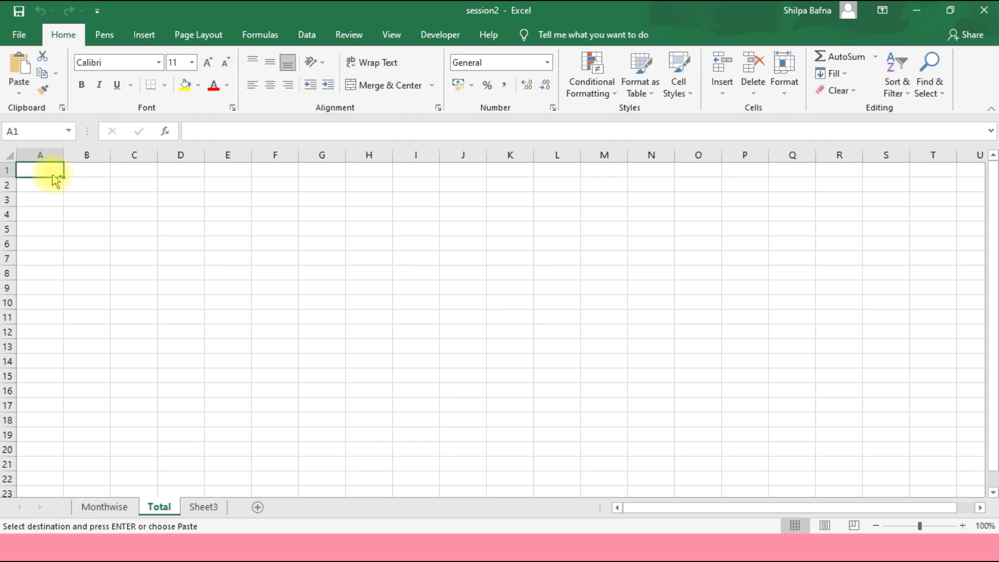
pyautogui.hotkey('ctrl', 'v')
# Widen column A of the Total sheet so the Salesman Name header and names fit.
pyautogui.moveTo(64, 155); pyautogui.dragTo(126, 159)
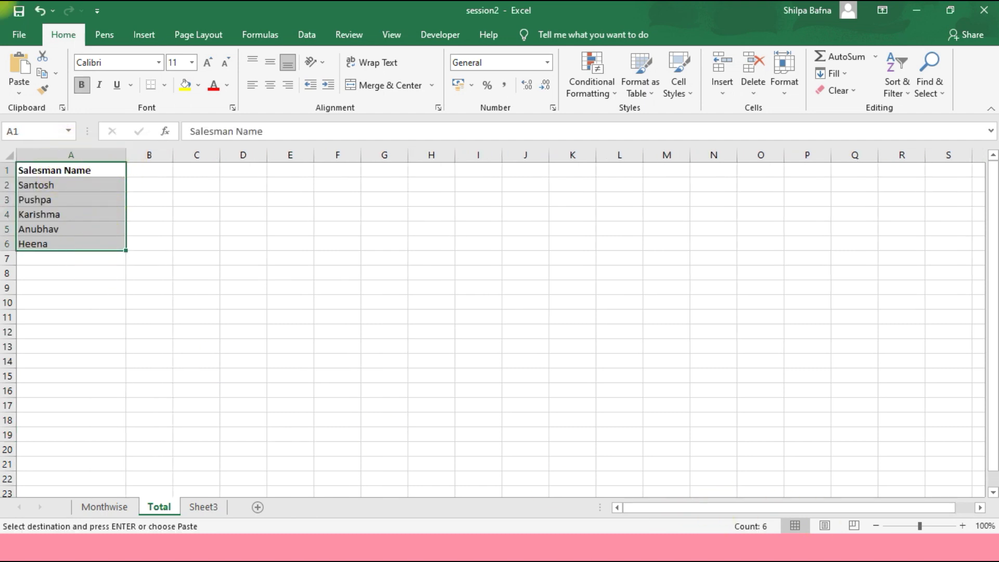
pyautogui.click(964, 526)
pyautogui.click(964, 526)
pyautogui.click(964, 525)
pyautogui.click(964, 526)
pyautogui.click(964, 526)
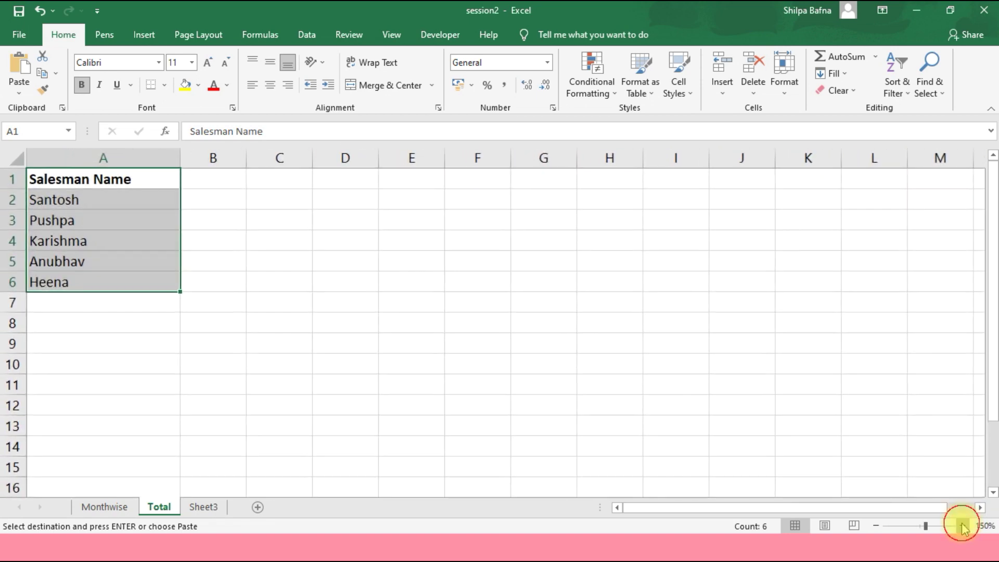
pyautogui.click(266, 321)
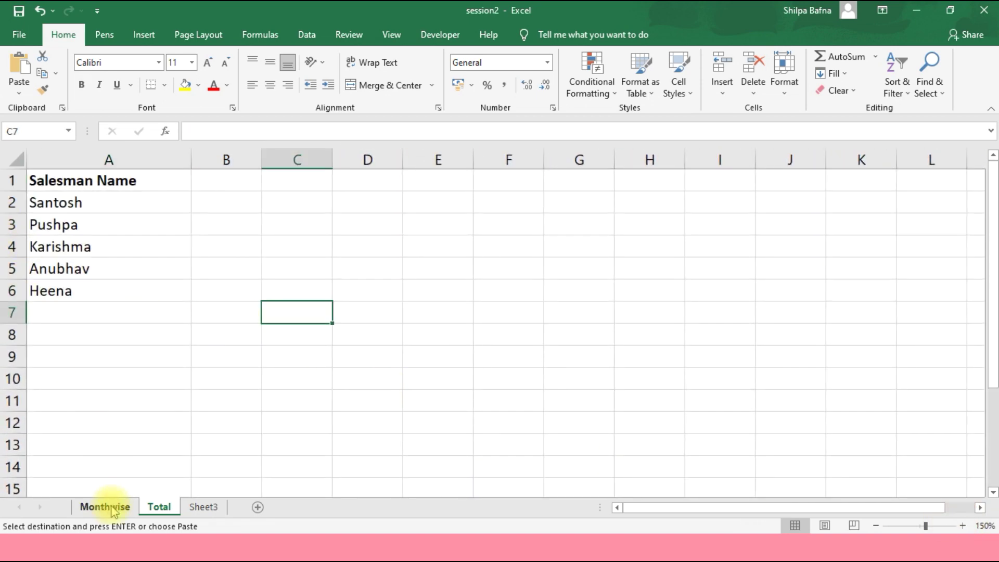
# Enter the header "Total sales" in cell B1 of the Total sheet.
pyautogui.click(227, 182)
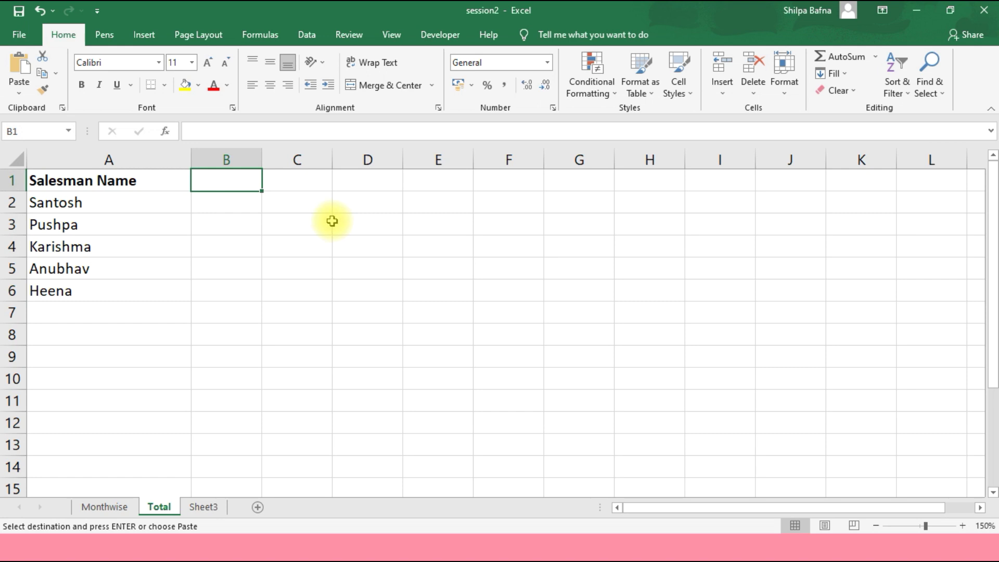
pyautogui.write('Tot')
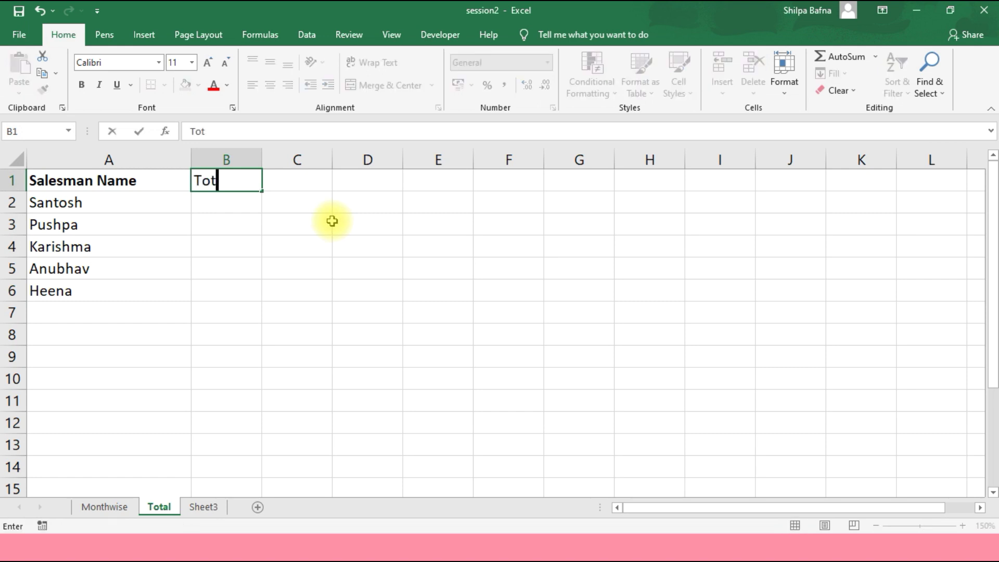
pyautogui.write('al sales')
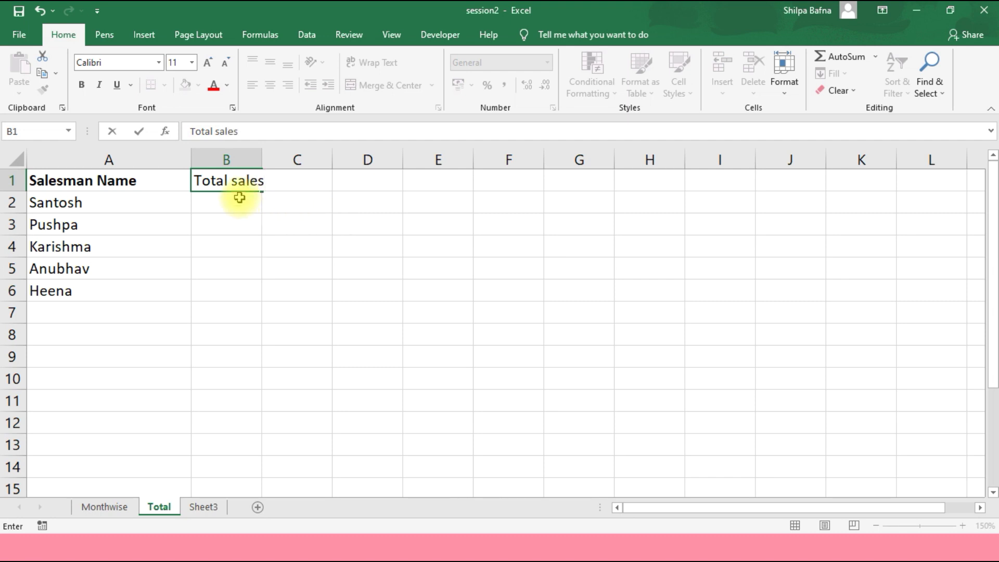
# Enter the formula =SUM(Monthwise!B2:F2) in cell B2 of the Total sheet to add the first salesman's March to July sales.
pyautogui.click(224, 206)
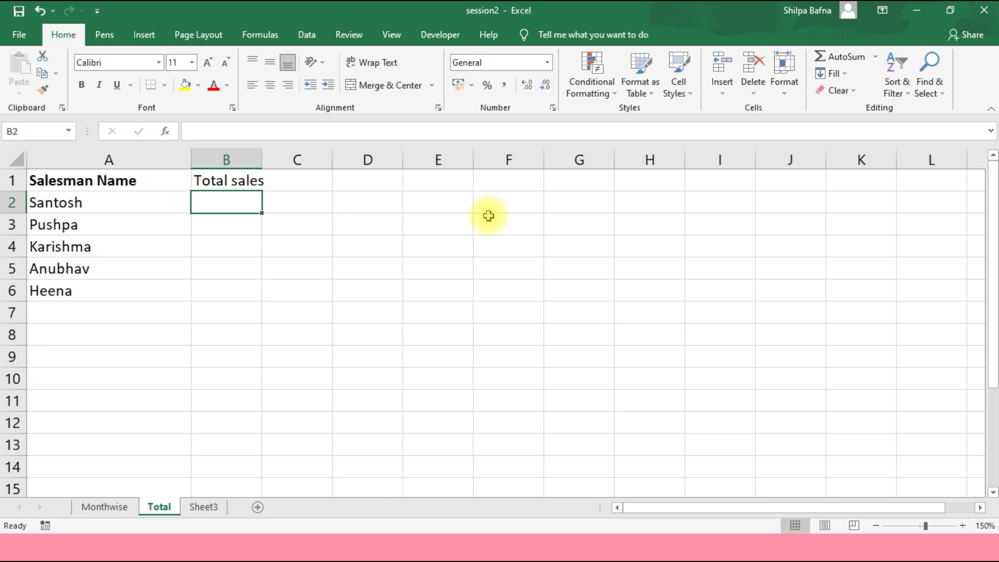
pyautogui.write('=')
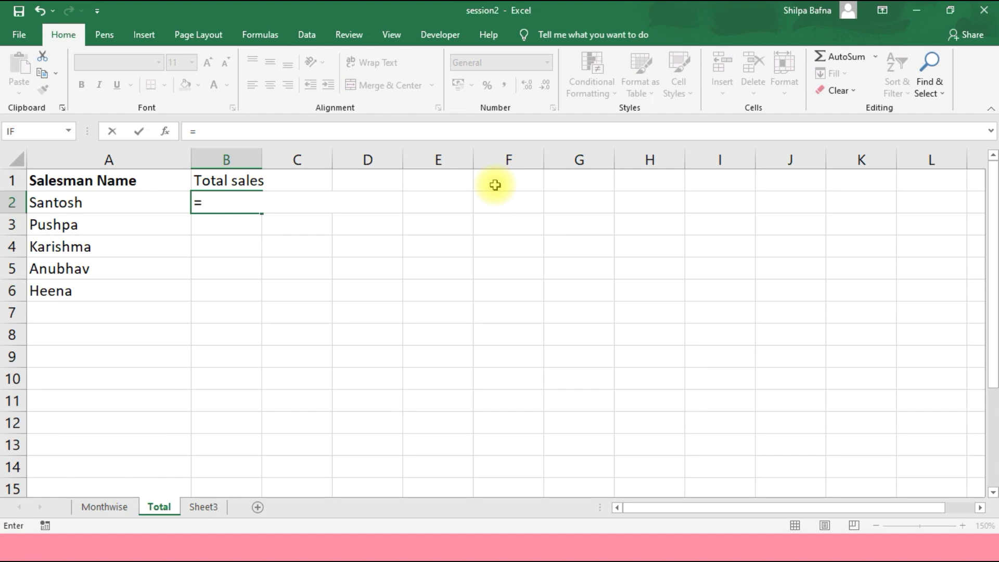
pyautogui.write('su')
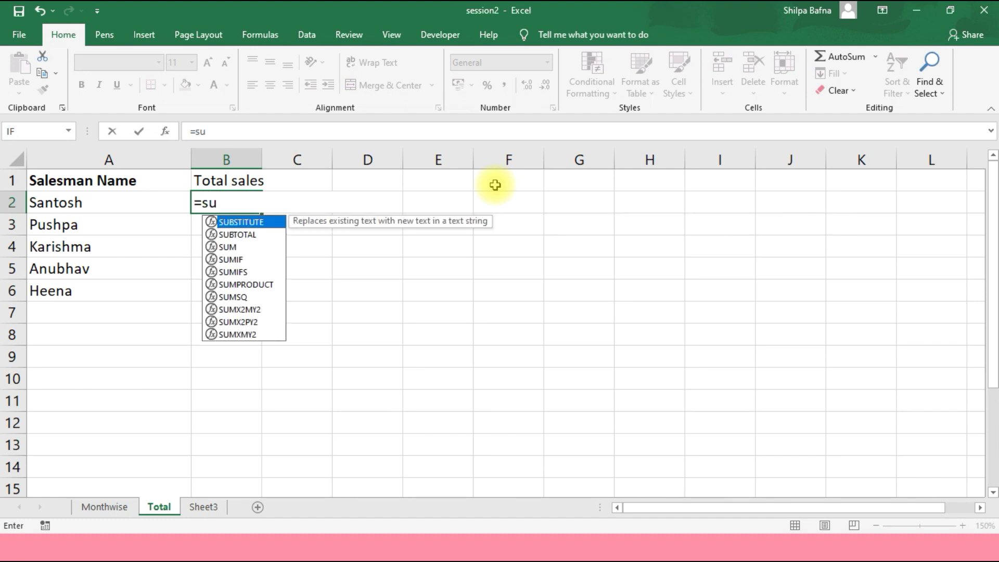
pyautogui.write('m')
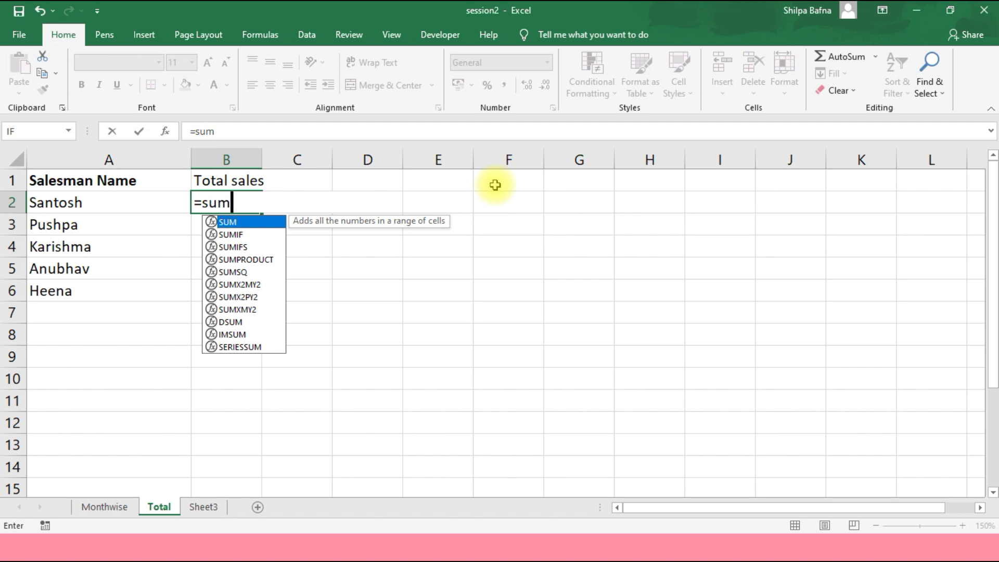
pyautogui.write('(')
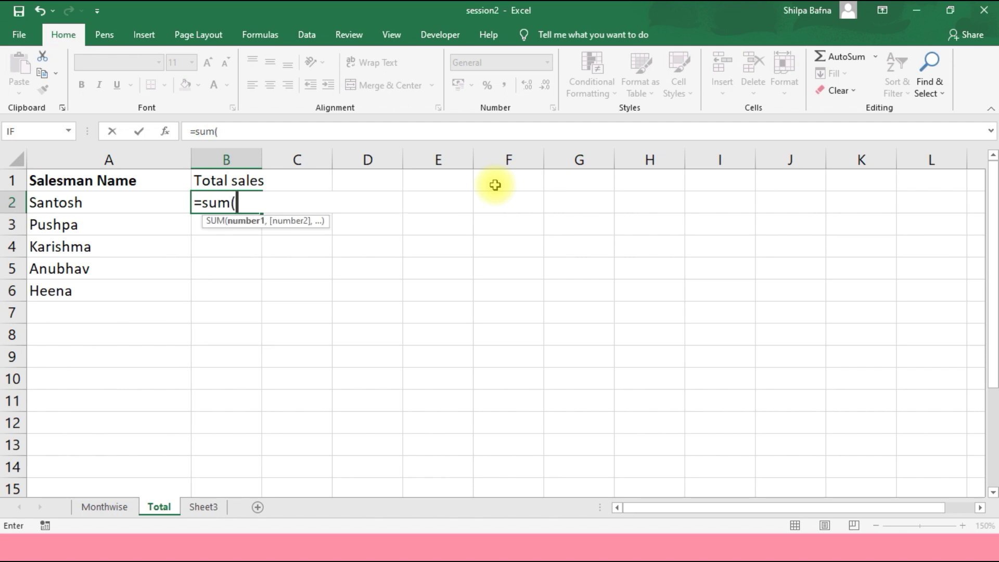
pyautogui.click(106, 508)
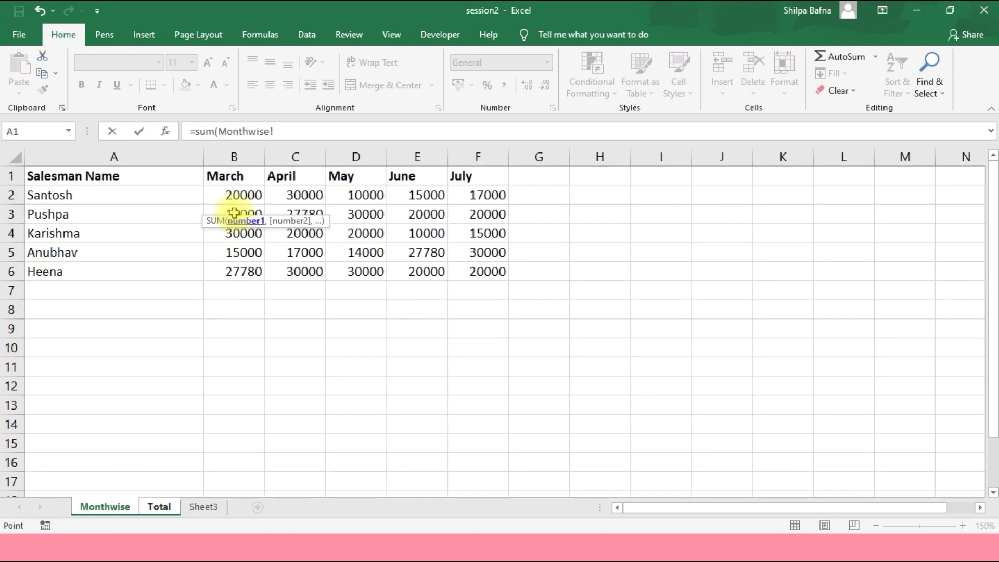
pyautogui.moveTo(242, 195); pyautogui.dragTo(480, 197)
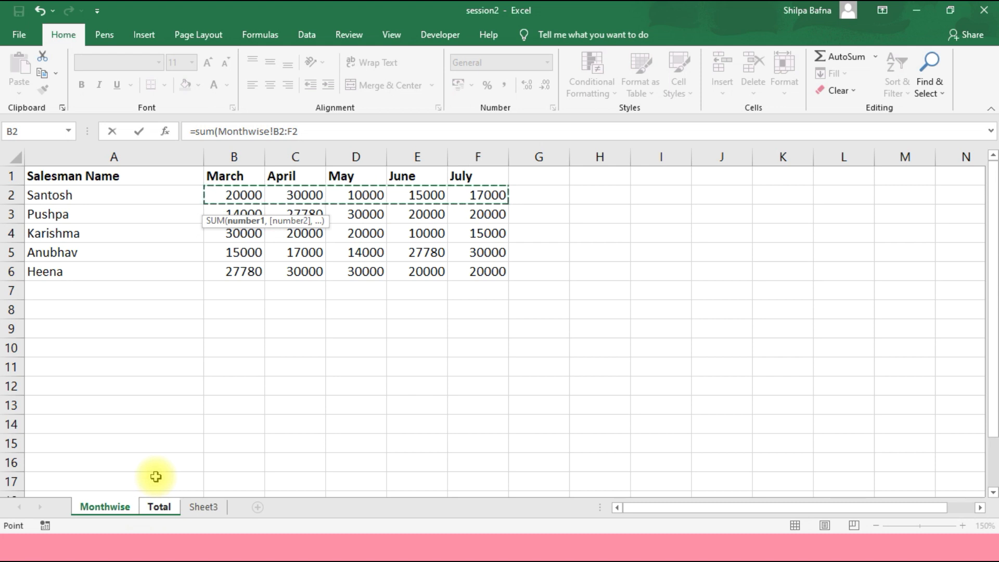
pyautogui.write(')')
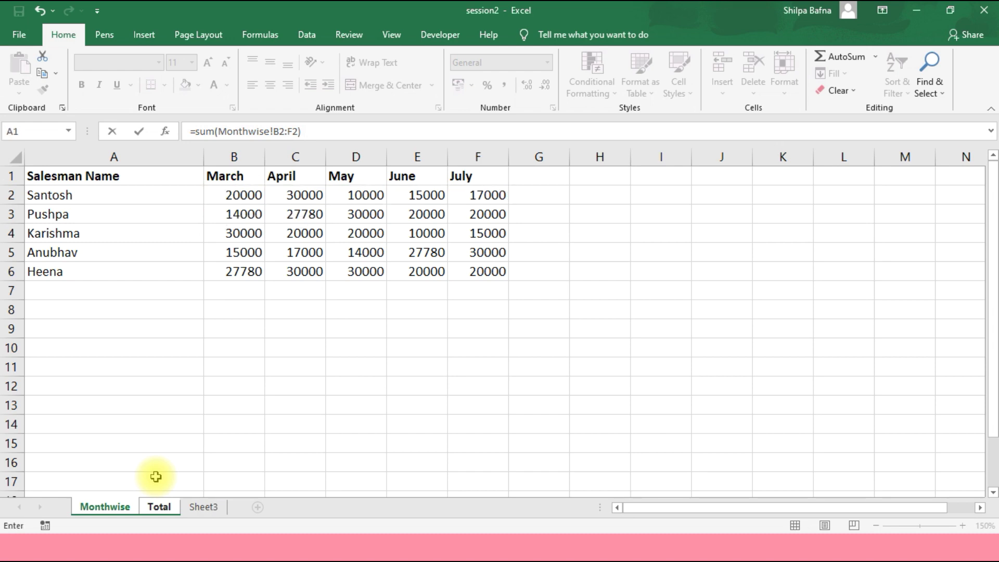
pyautogui.click(159, 508)
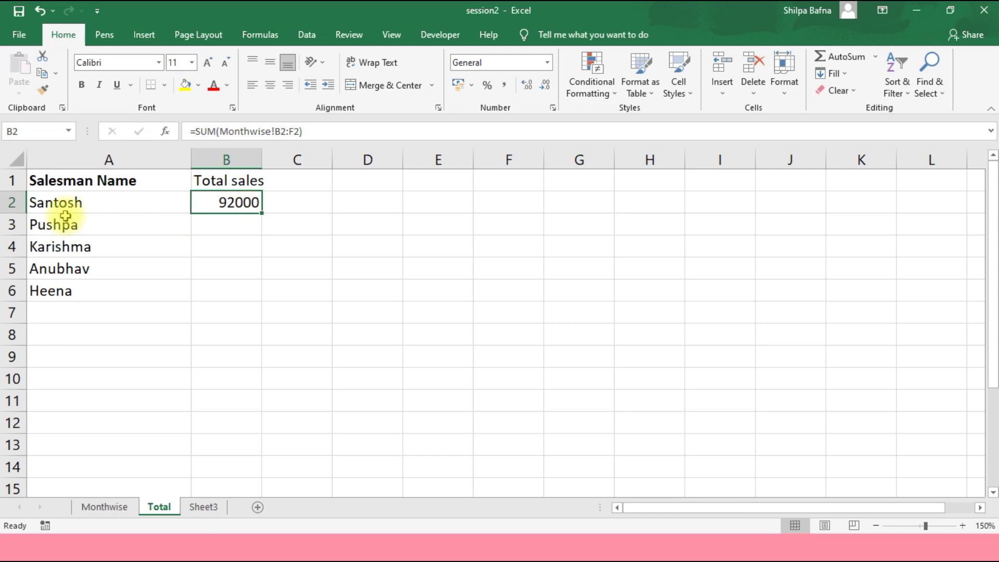
pyautogui.click(97, 507)
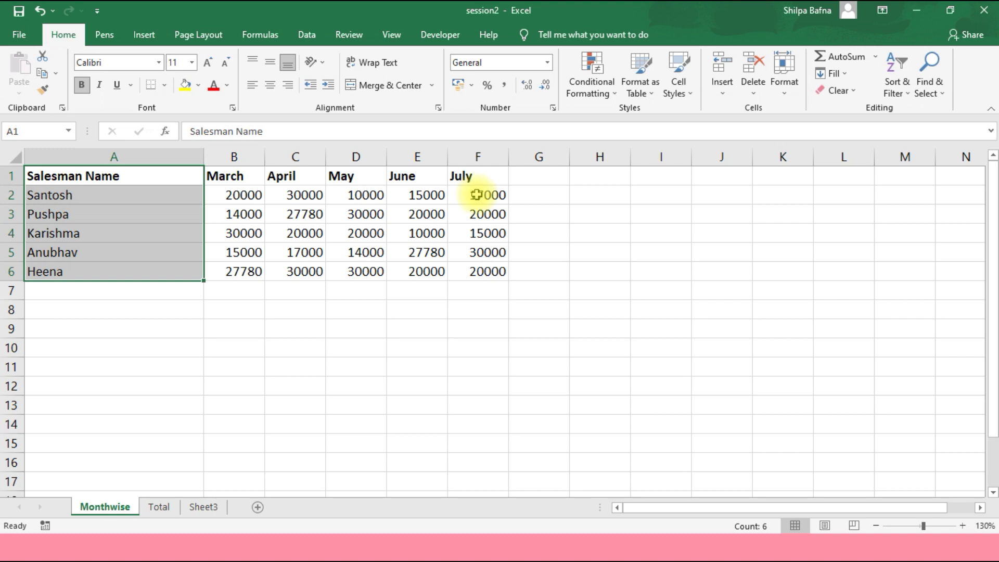
# Fill the total sales formula from B2 down to B6 on the Total sheet and check its reference against the Monthwise sheet.
pyautogui.click(151, 508)
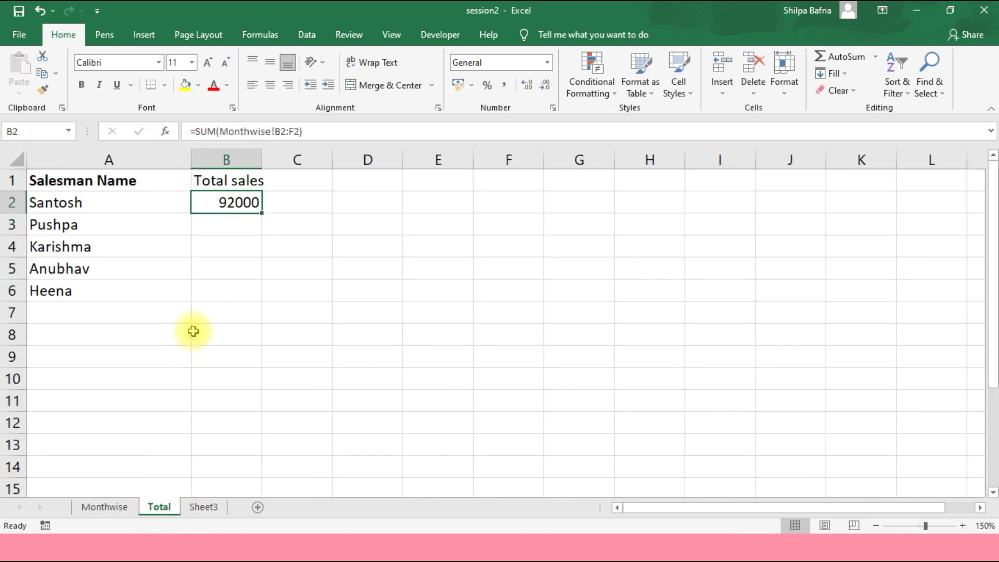
pyautogui.doubleClick(262, 213)
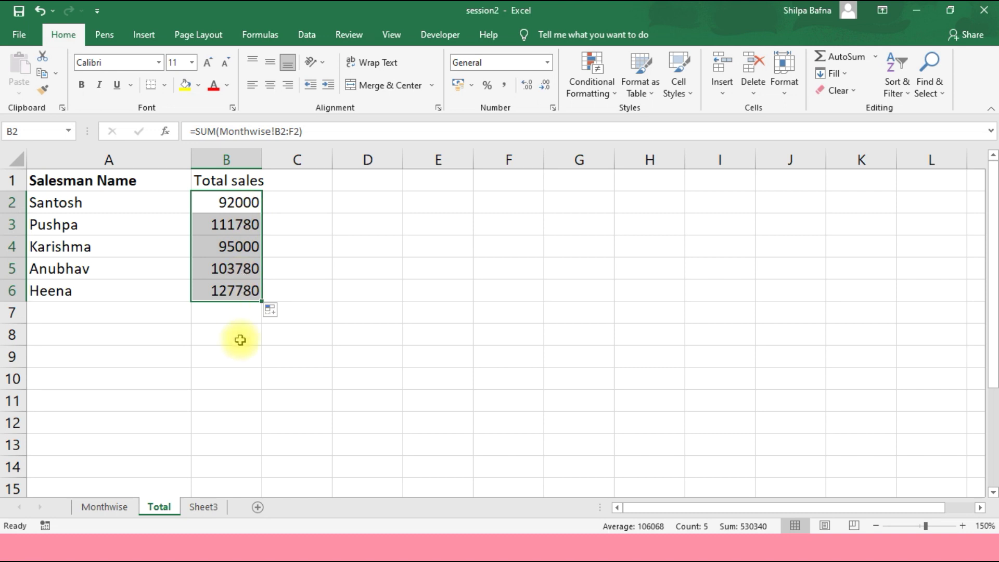
pyautogui.click(231, 202)
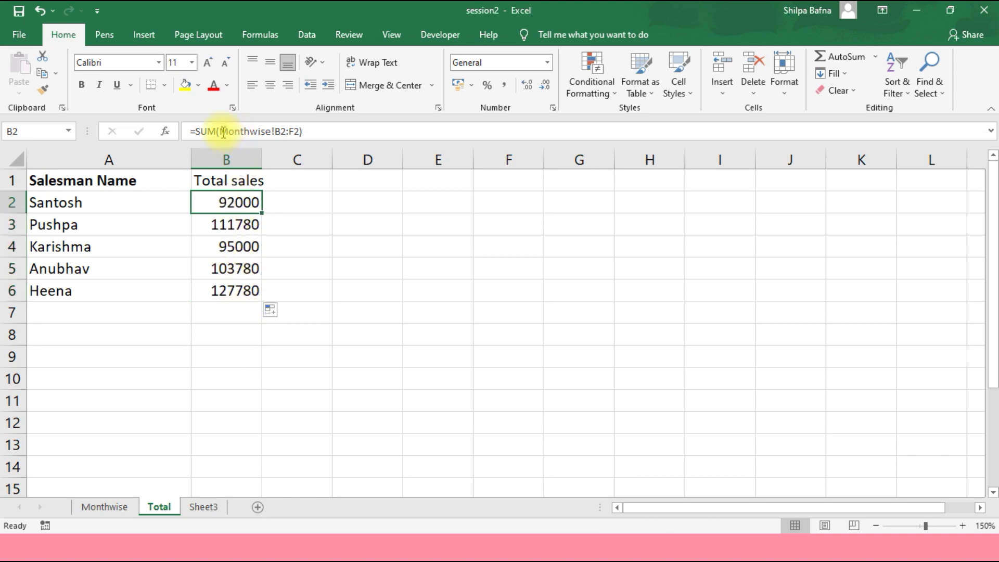
pyautogui.moveTo(219, 132); pyautogui.dragTo(271, 131)
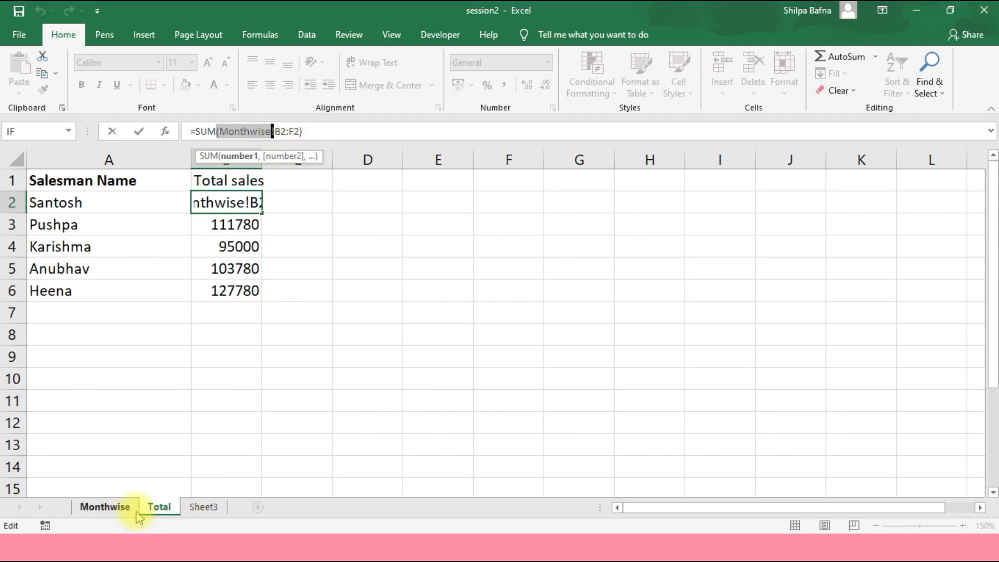
pyautogui.click(99, 506)
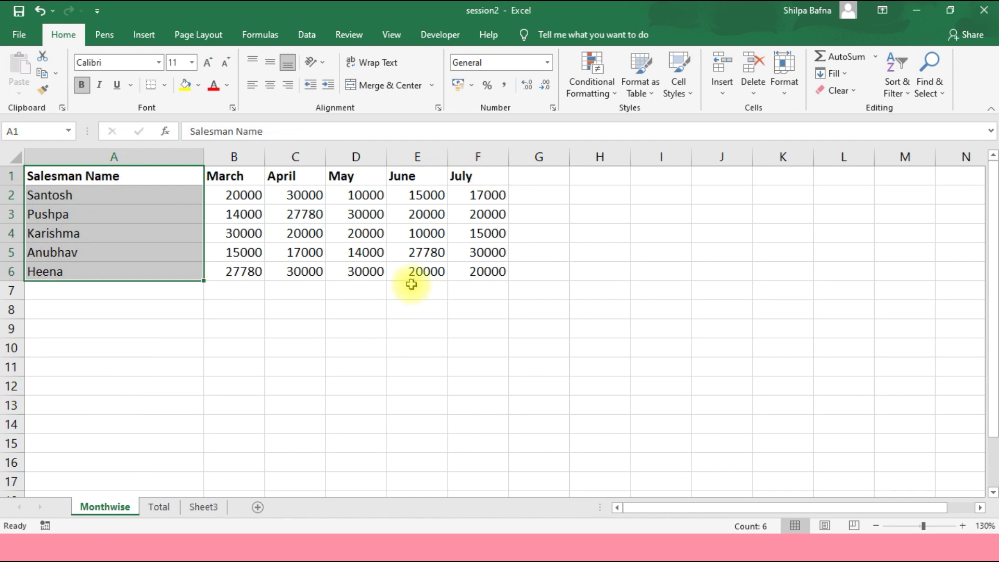
pyautogui.click(160, 515)
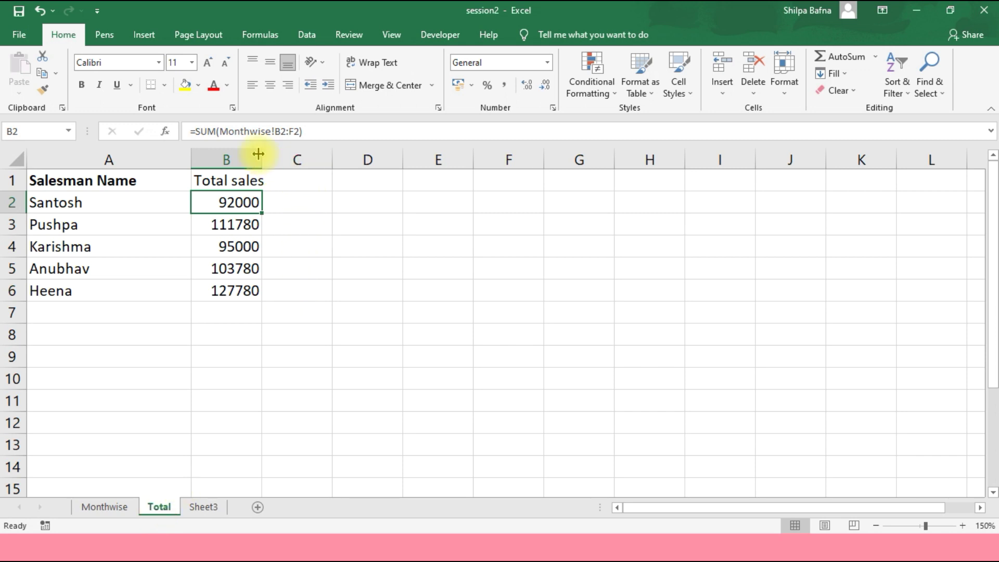
# Enter the header "commission" in cell C1 of the Total sheet and widen columns B and C to fit their headers.
pyautogui.moveTo(262, 154); pyautogui.dragTo(292, 159)
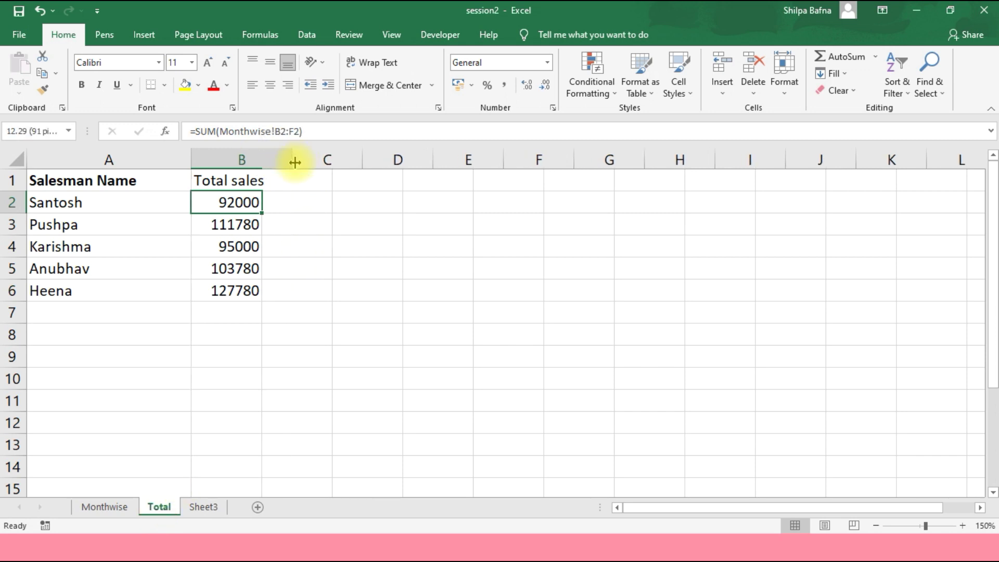
pyautogui.click(329, 184)
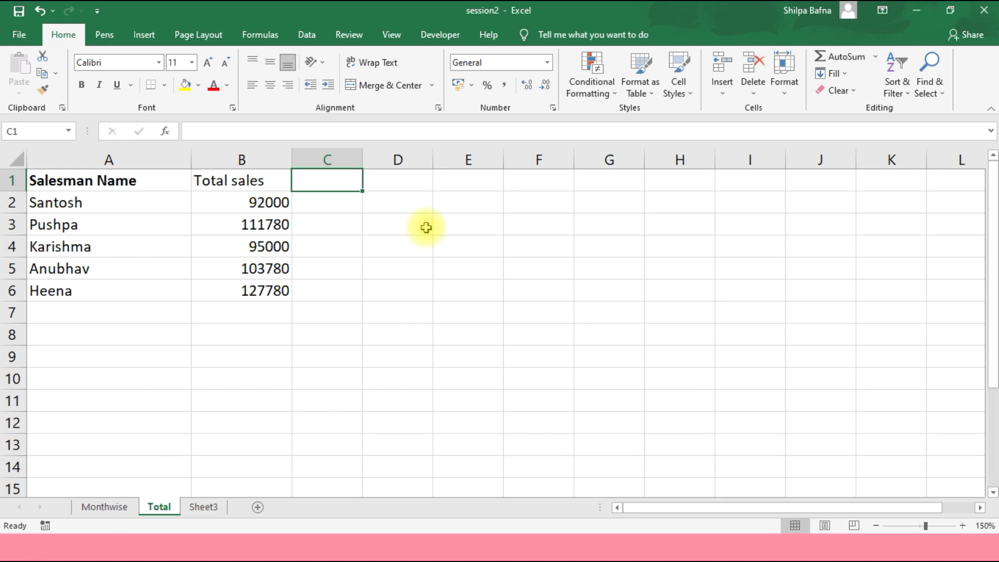
pyautogui.write('commission')
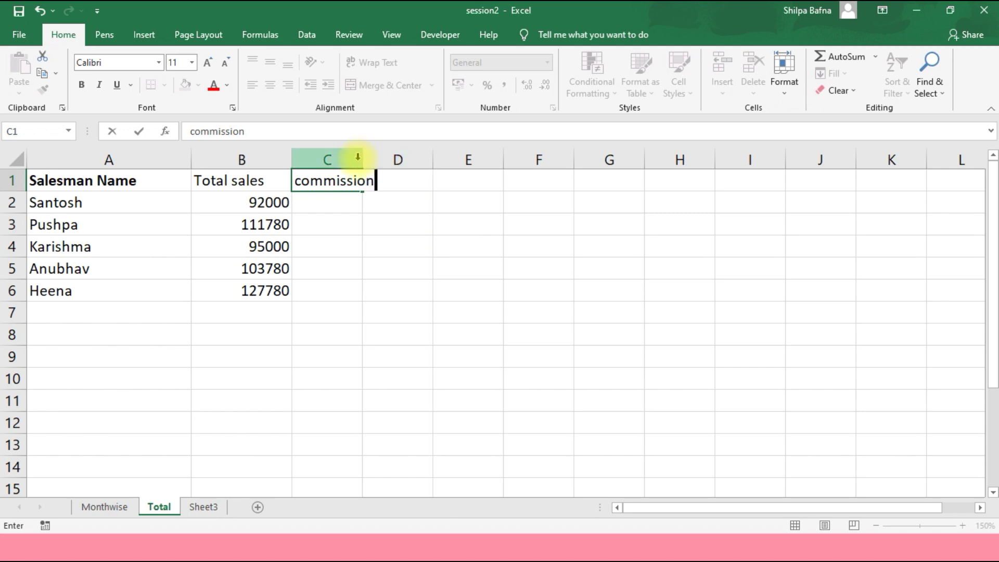
pyautogui.click(344, 224)
pyautogui.moveTo(368, 153); pyautogui.dragTo(406, 152)
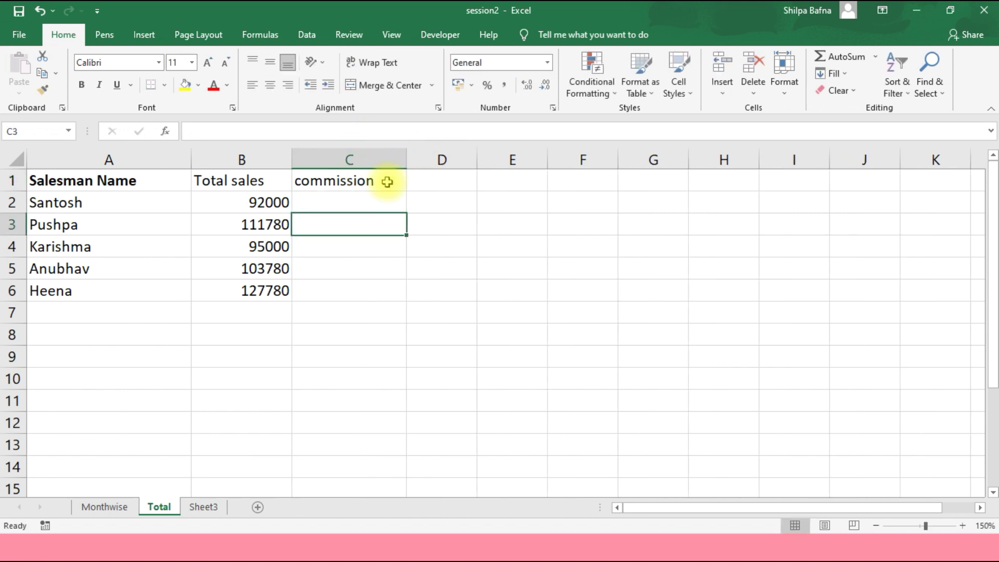
# Enter the formula =B2*0.05 in cell C2 to calculate the first salesman's commission.
pyautogui.click(358, 198)
pyautogui.write('=')
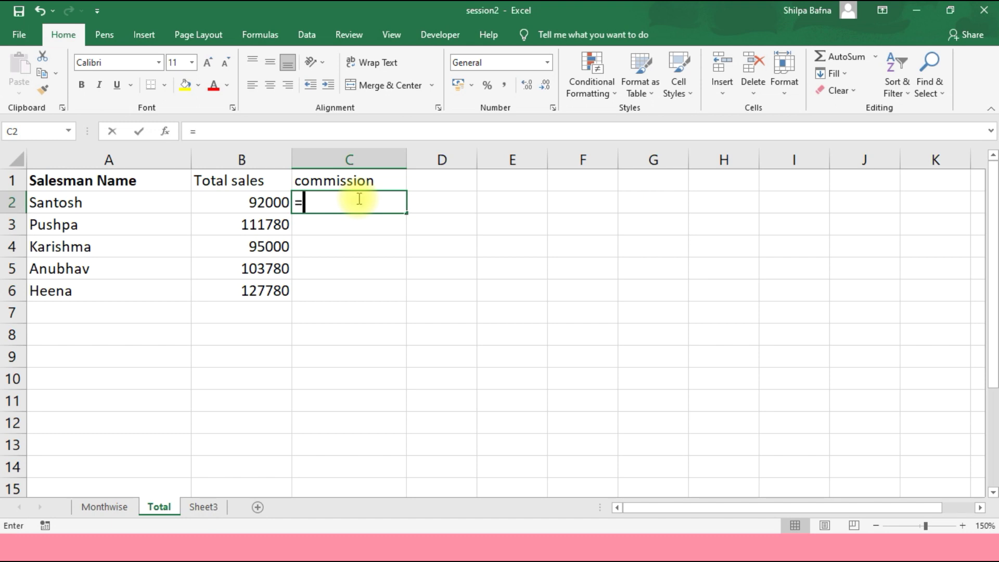
pyautogui.click(268, 203)
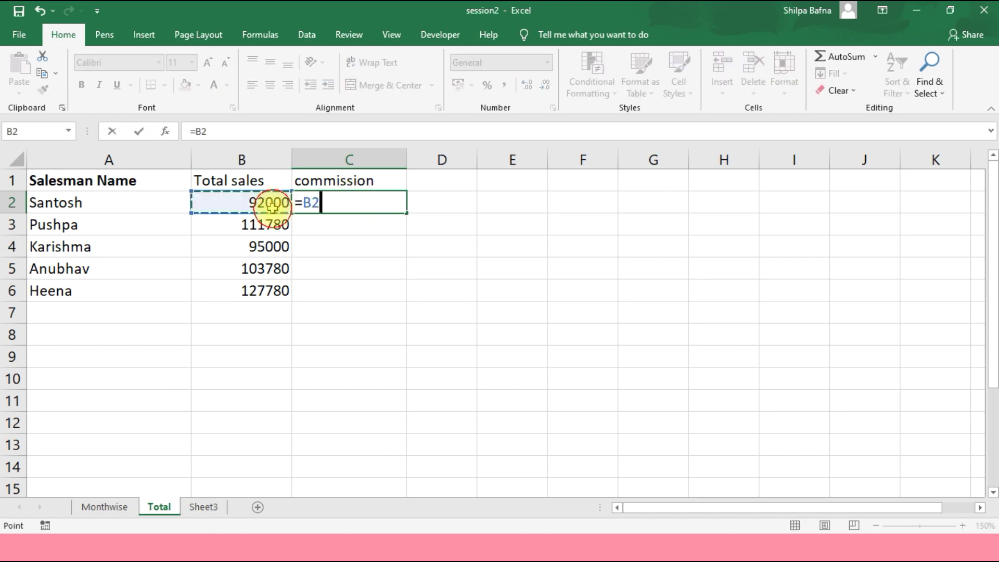
pyautogui.write('*')
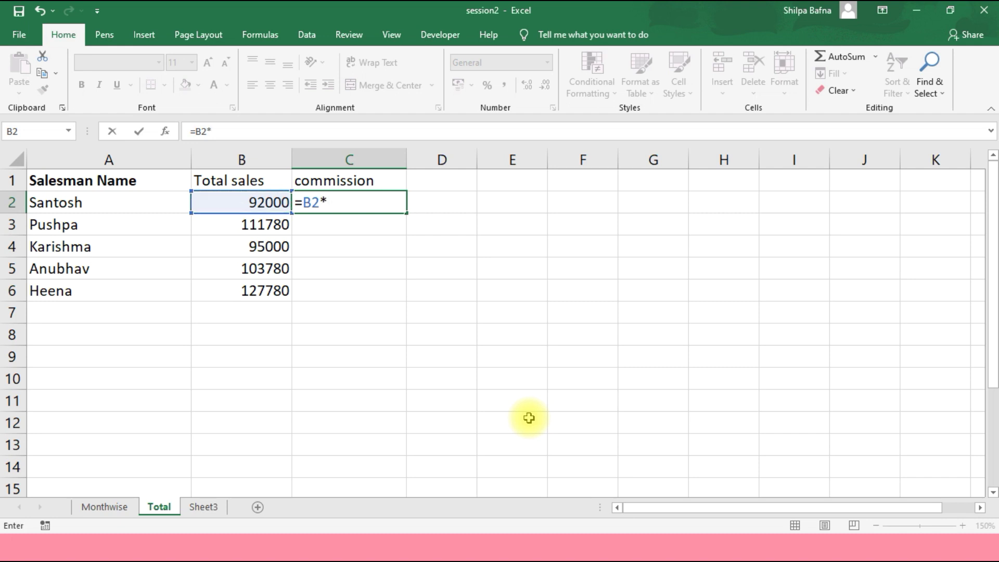
pyautogui.write('0.05')
pyautogui.press('Return')
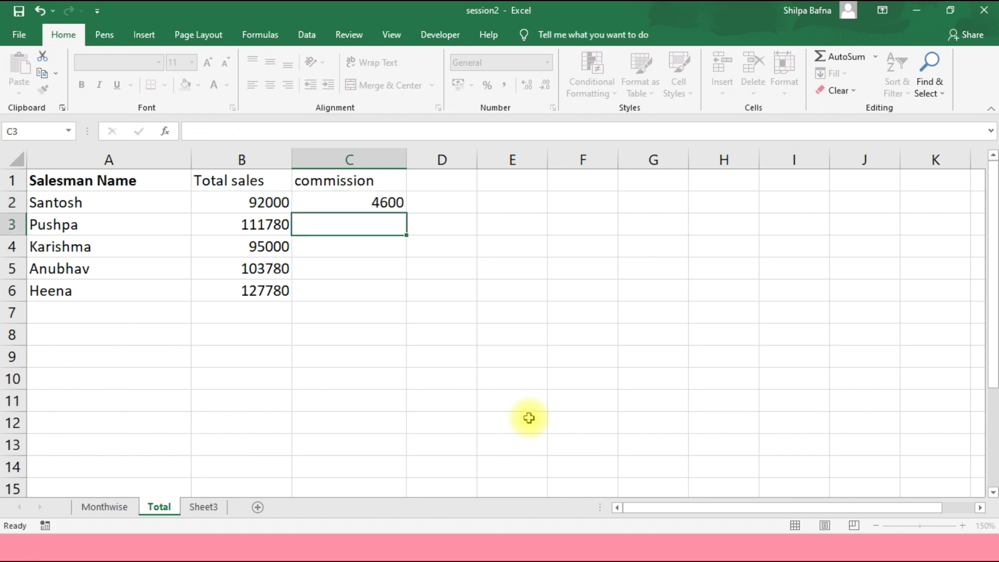
# Fill the commission formula from C2 down to C6 on the Total sheet.
pyautogui.click(364, 204)
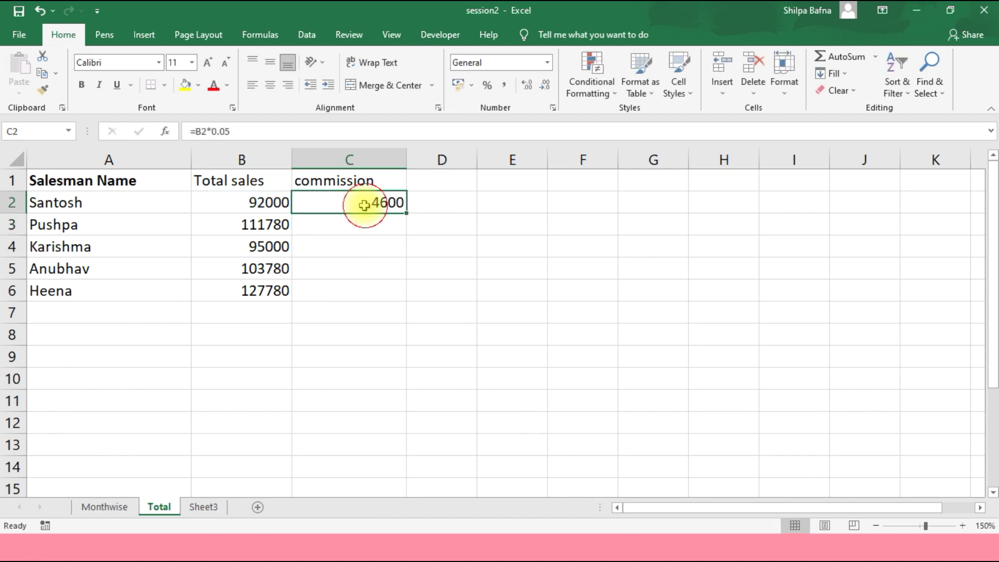
pyautogui.doubleClick(410, 213)
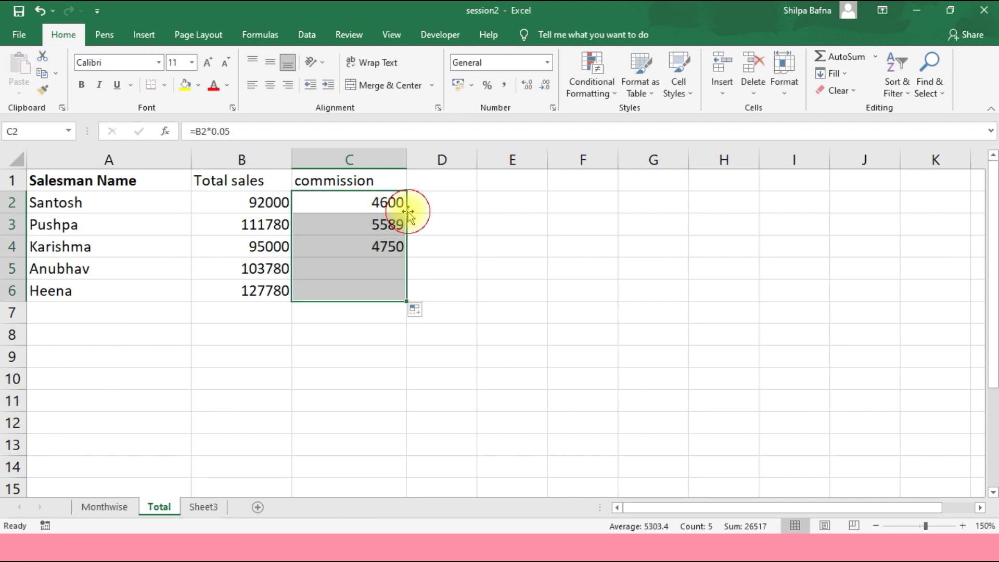
pyautogui.click(112, 509)
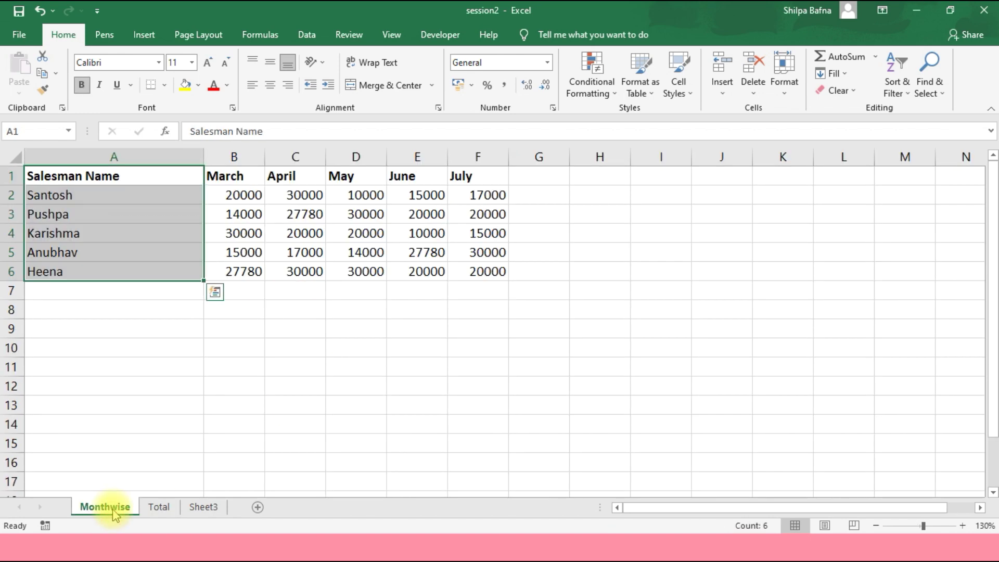
pyautogui.click(153, 510)
pyautogui.click(462, 187)
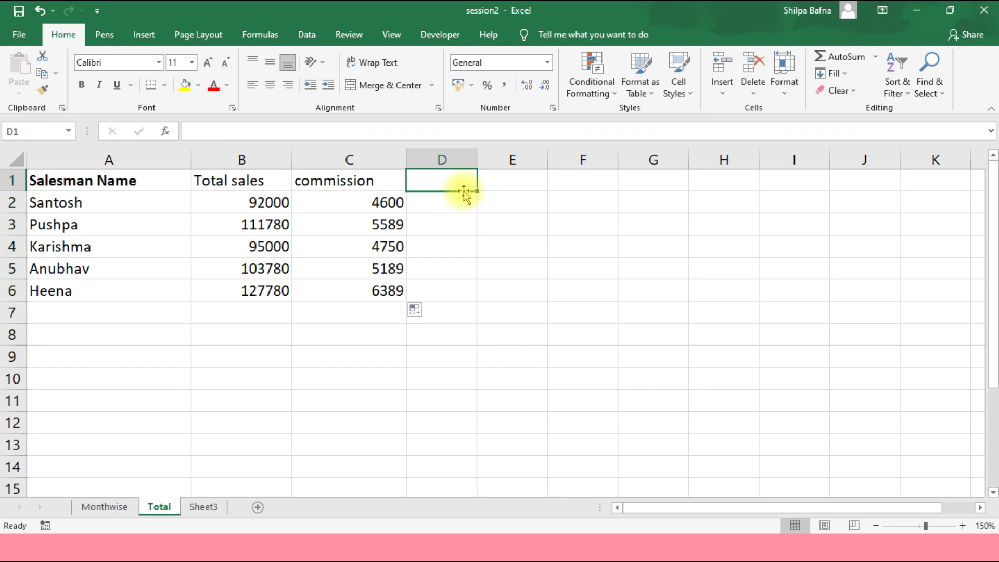
pyautogui.write('tot')
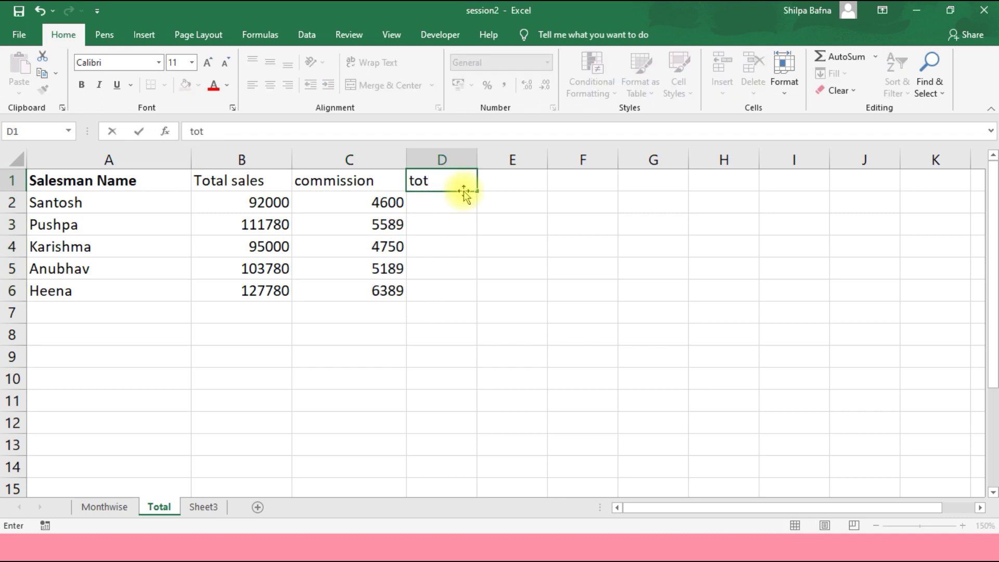
pyautogui.press('BackSpace')
pyautogui.press('BackSpace')
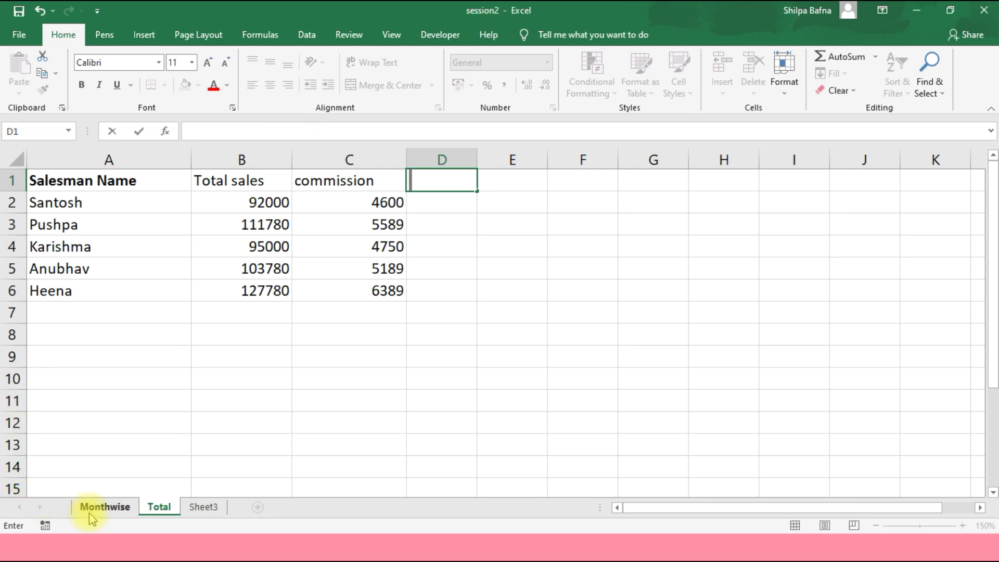
# Delete the empty Sheet3 worksheet from the session2 workbook.
pyautogui.rightClick(204, 512)
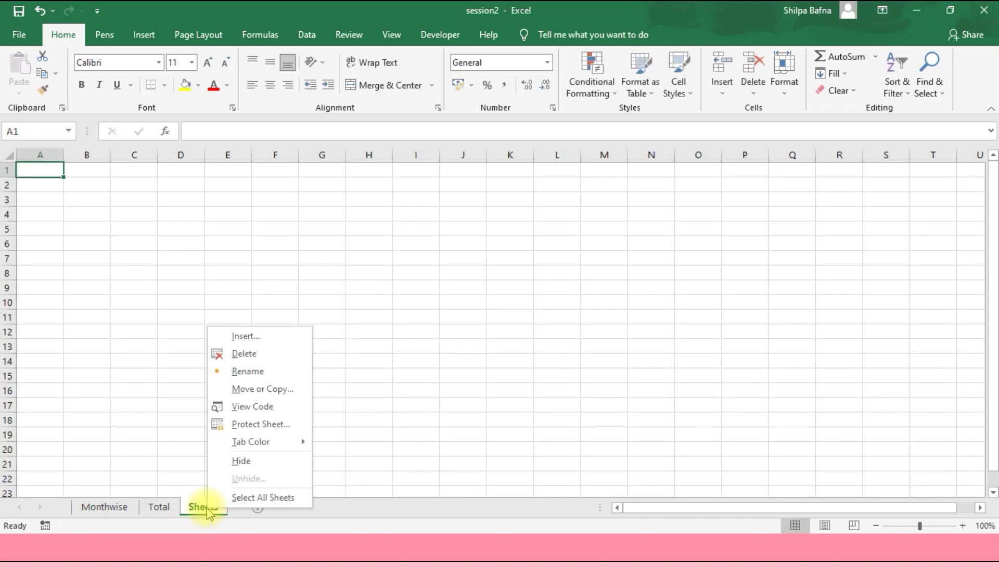
pyautogui.click(264, 353)
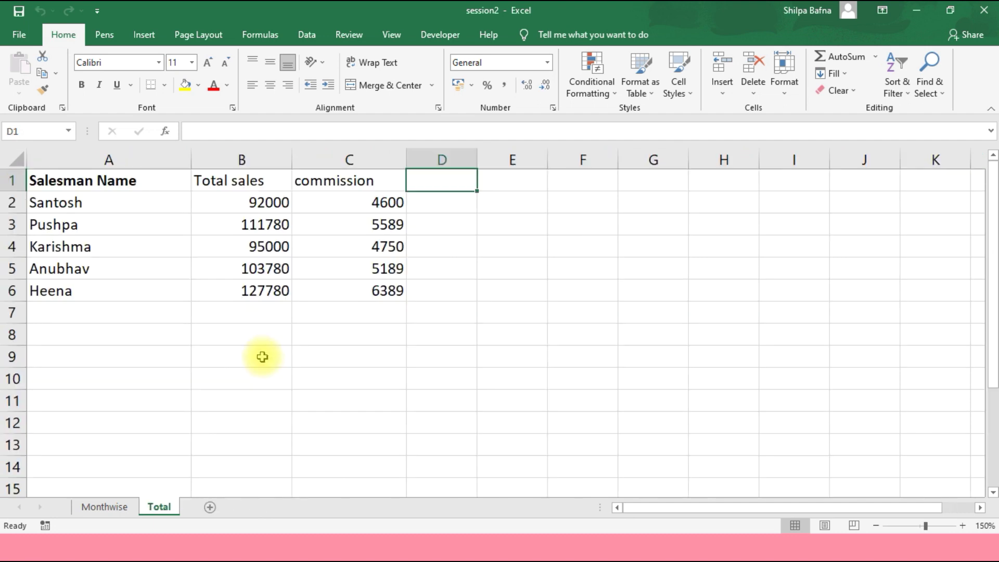
pyautogui.rightClick(171, 512)
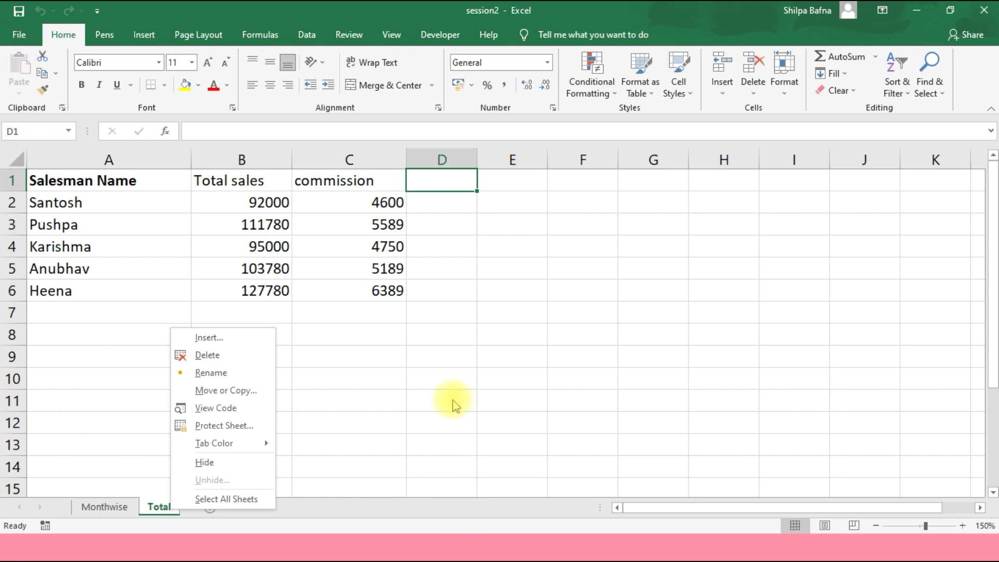
# Create a new blank workbook.
pyautogui.click(19, 34)
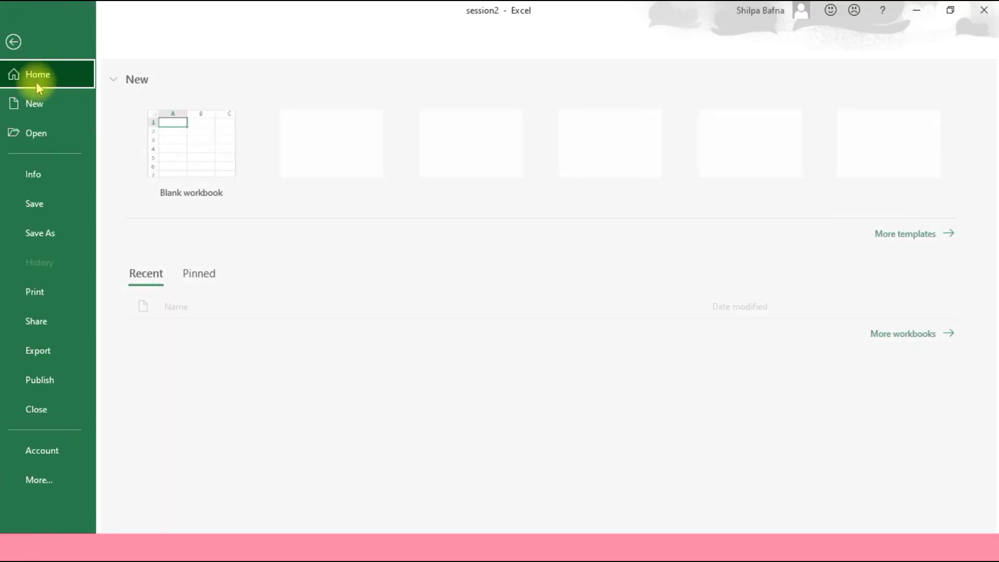
pyautogui.click(41, 108)
pyautogui.click(238, 174)
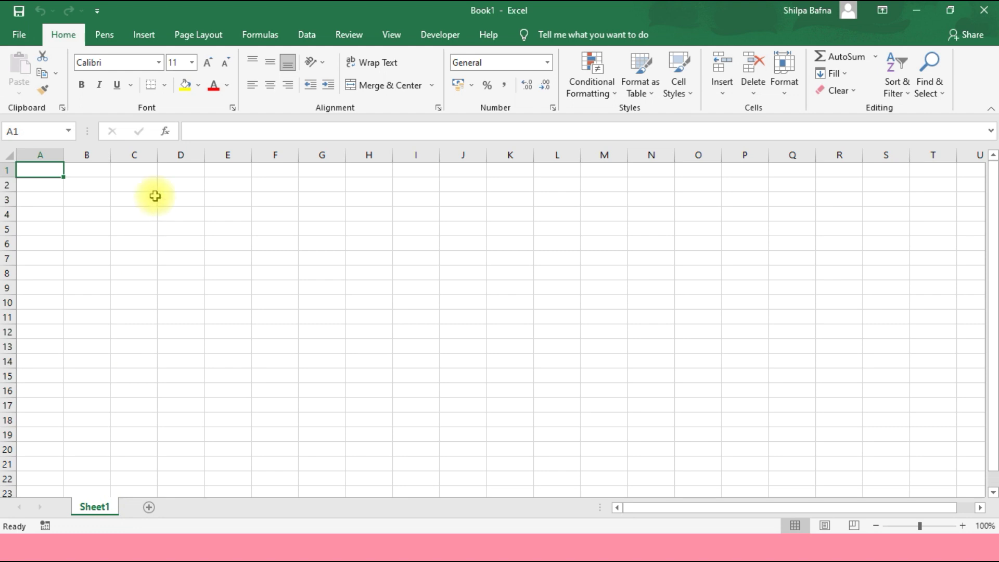
# Enter the header "total sales" in cell D1 of the new workbook's Sheet1 and zoom the sheet to 120%.
pyautogui.click(176, 172)
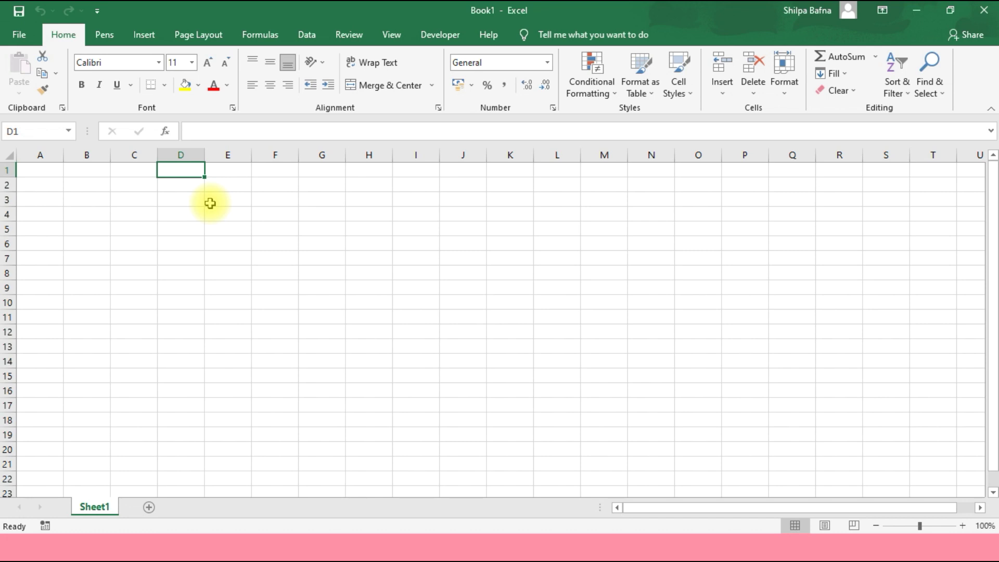
pyautogui.write('to')
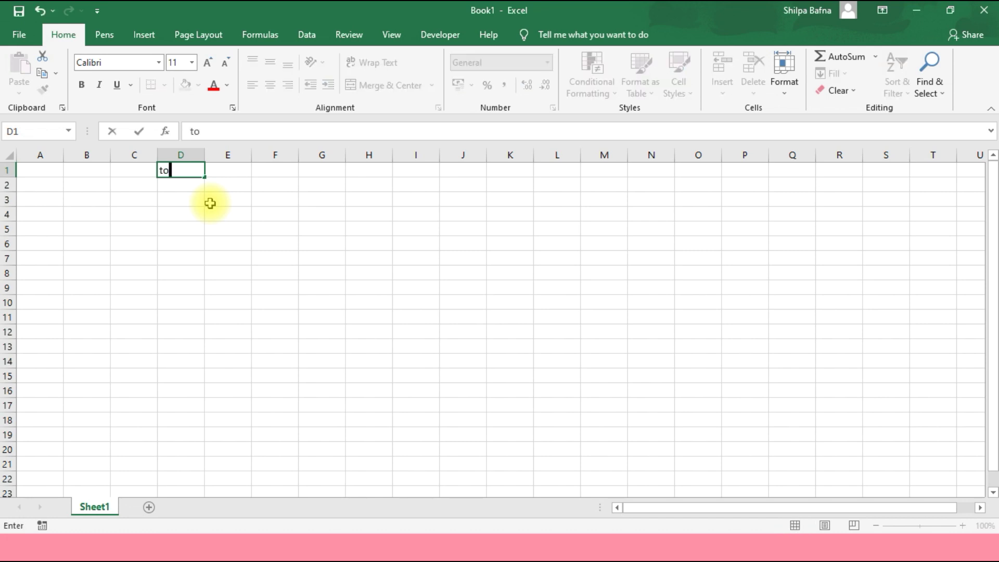
pyautogui.write('tal')
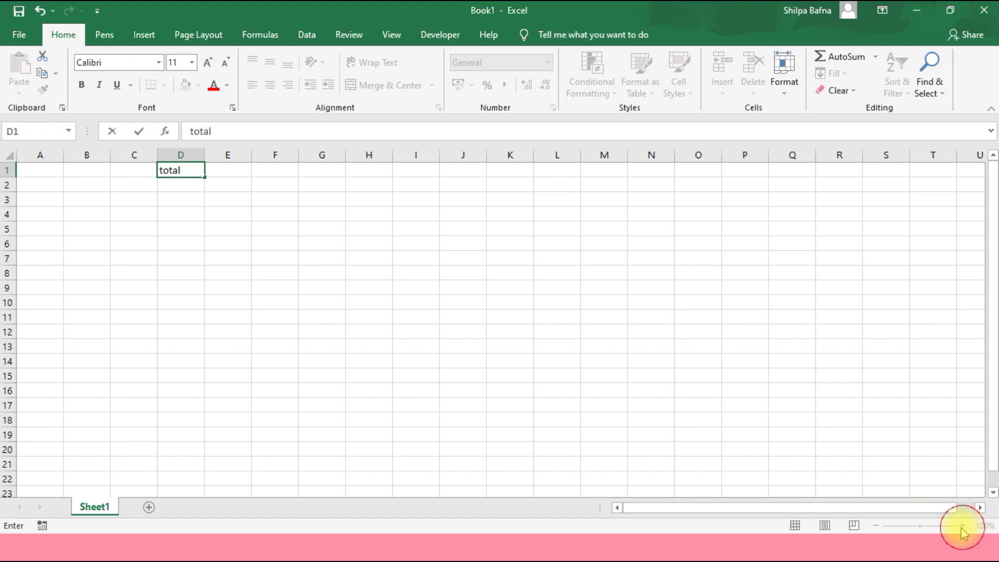
pyautogui.click(765, 467)
pyautogui.click(963, 526)
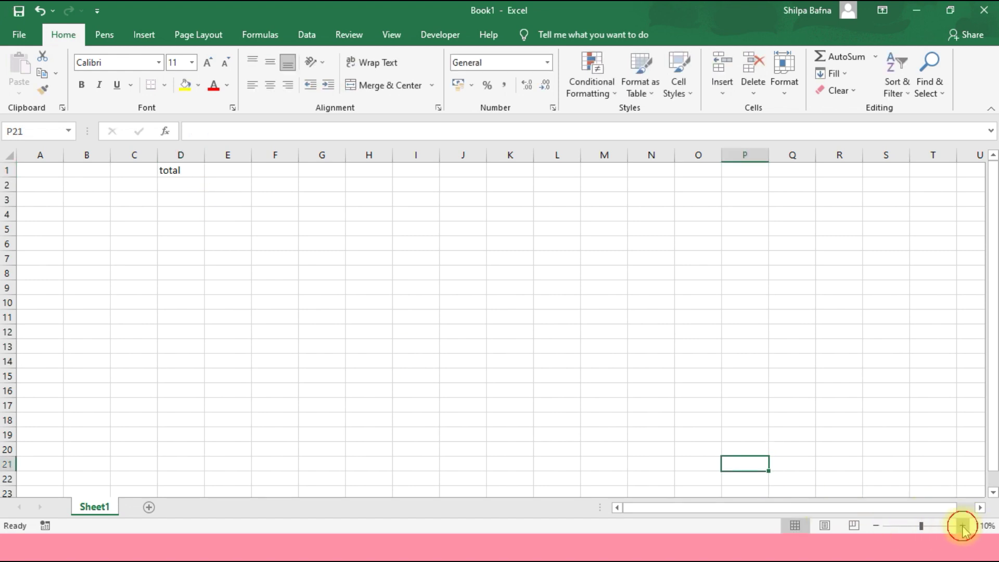
pyautogui.click(963, 526)
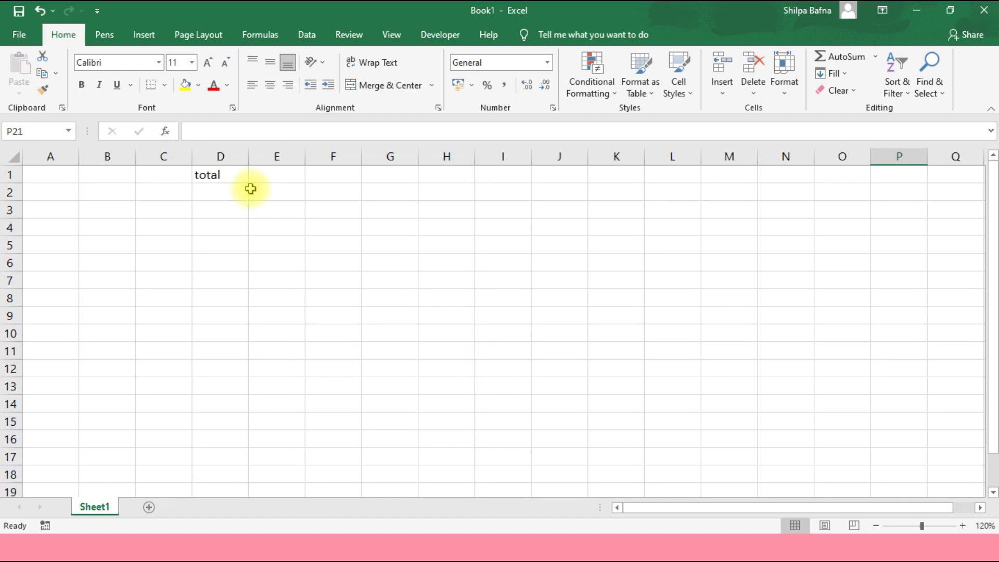
pyautogui.doubleClick(234, 175)
pyautogui.write('sales')
# Enter a SUM formula in D2 that totals $B$2:$F$2 on the Monthwise sheet of the session2 workbook.
pyautogui.click(225, 191)
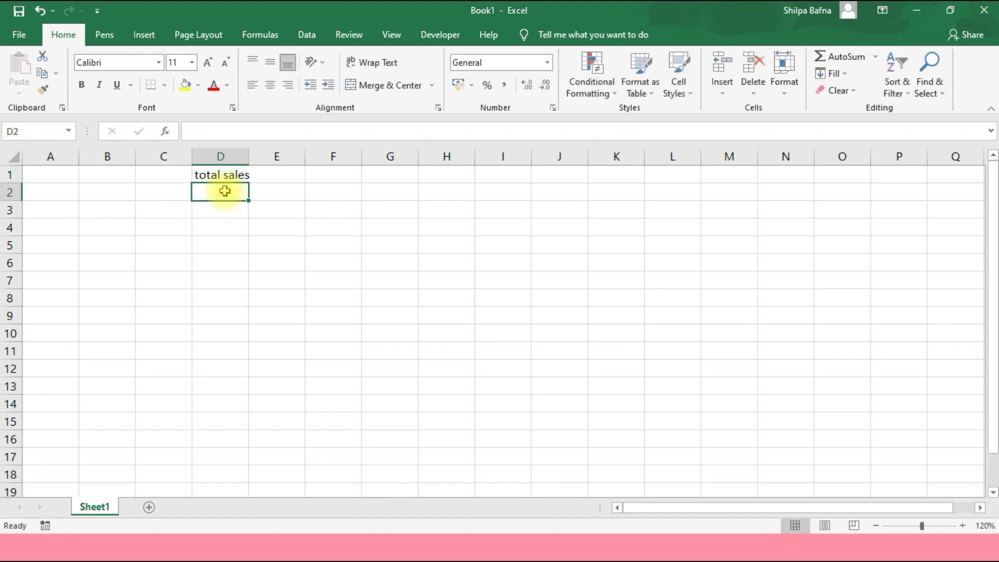
pyautogui.write('=su')
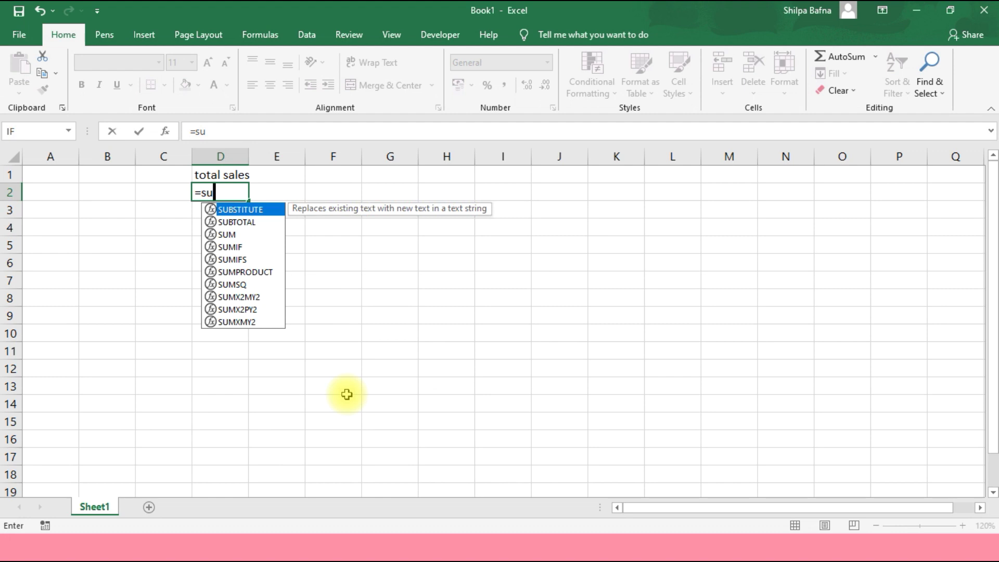
pyautogui.write('m(')
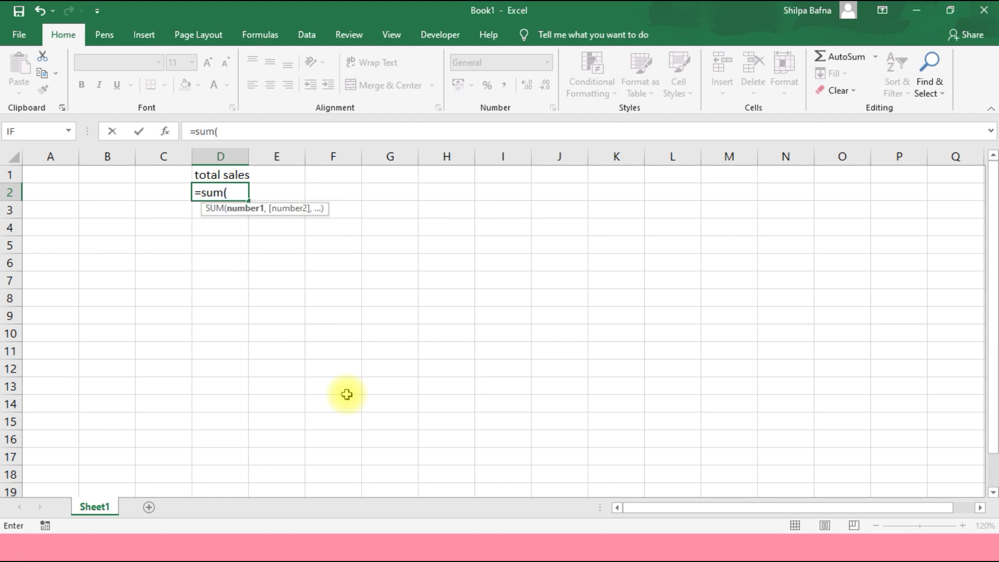
pyautogui.press('super')
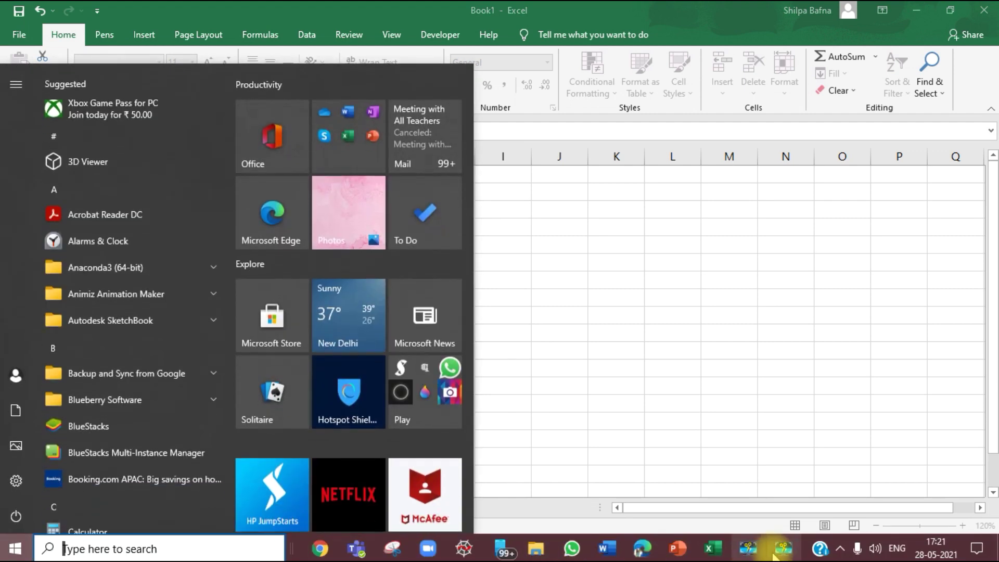
pyautogui.moveTo(718, 553)
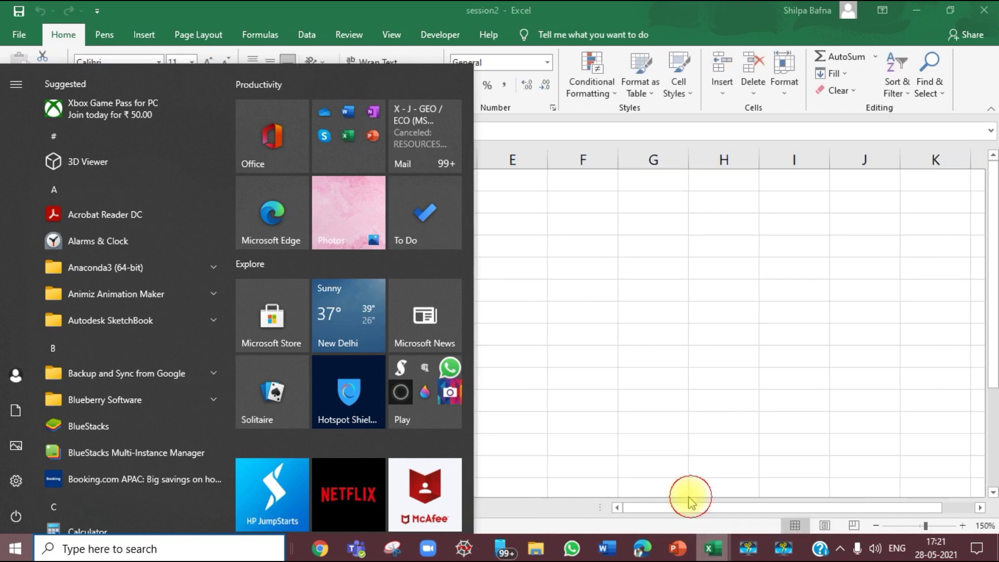
pyautogui.click(687, 495)
pyautogui.click(110, 507)
pyautogui.moveTo(225, 194); pyautogui.dragTo(476, 195)
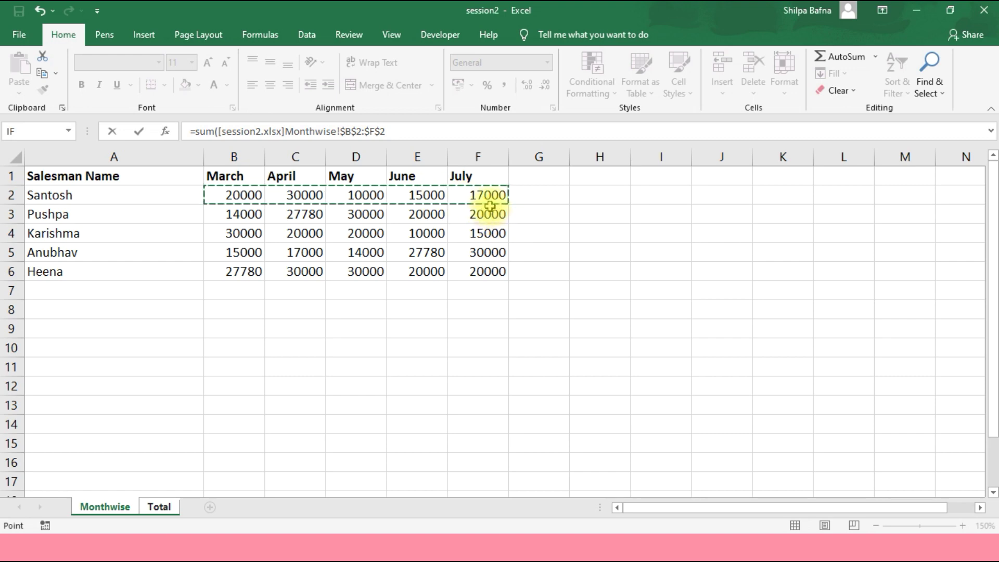
pyautogui.write(')')
pyautogui.press('Return')
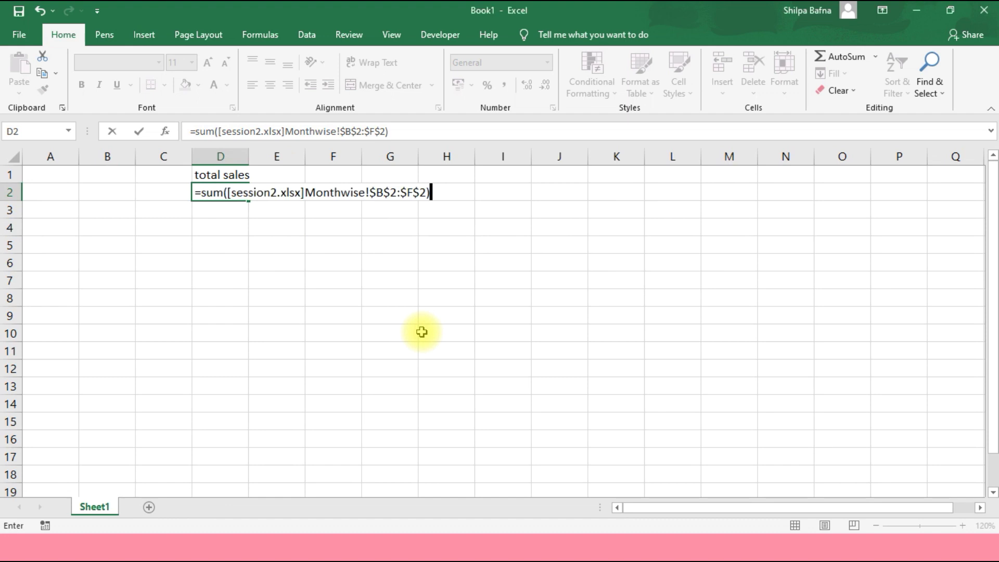
# Examine the workbook name, sheet name and cell range referenced in D2's formula, and minimise the workbook window.
pyautogui.click(229, 192)
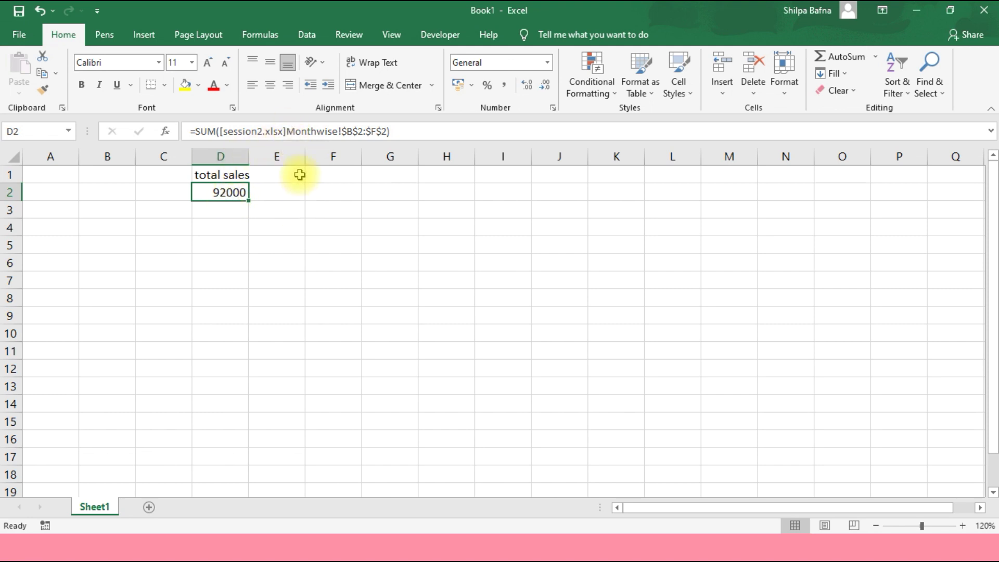
pyautogui.moveTo(286, 130); pyautogui.dragTo(339, 130)
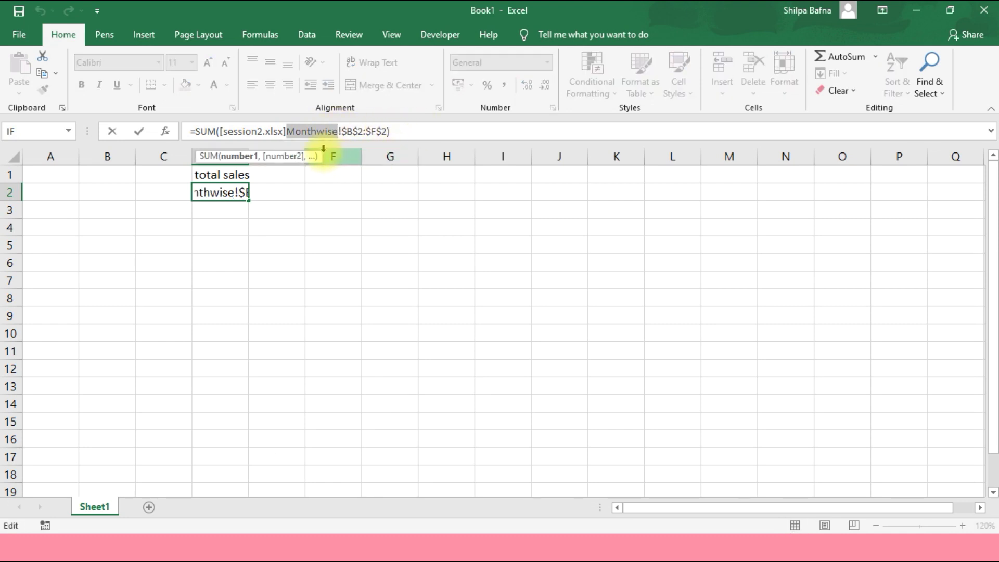
pyautogui.click(273, 156)
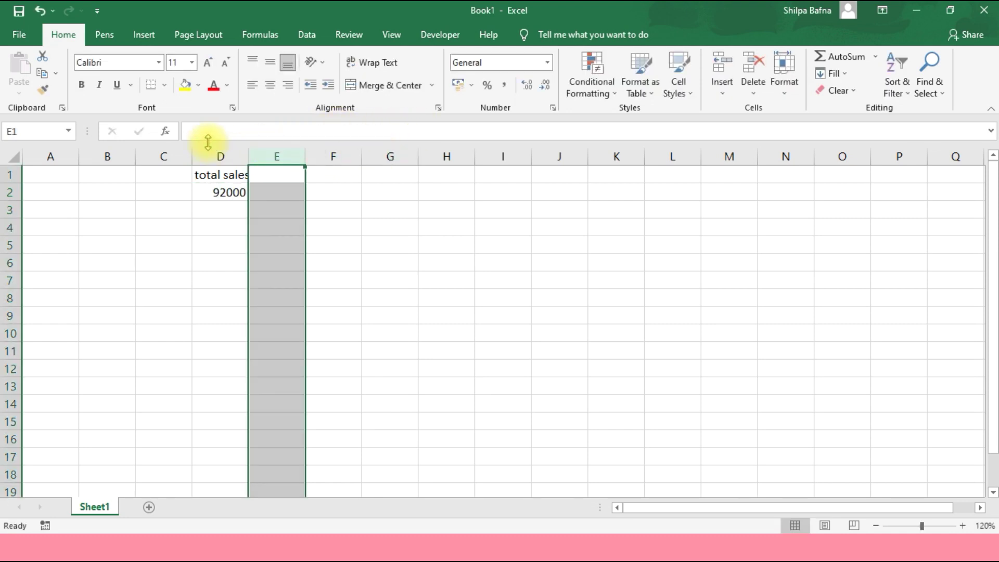
pyautogui.click(228, 190)
pyautogui.moveTo(219, 131); pyautogui.dragTo(288, 129)
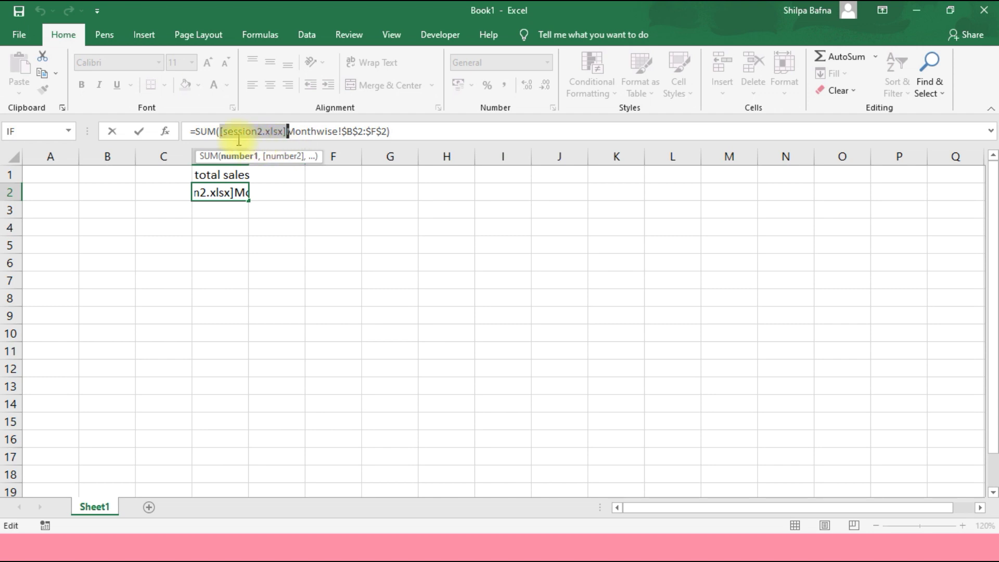
pyautogui.click(337, 130)
pyautogui.hotkey('shift', 'Left')
pyautogui.hotkey('shift', 'Left')
pyautogui.hotkey('shift', 'Left')
pyautogui.hotkey('shift', 'Left')
pyautogui.hotkey('shift', 'Left')
pyautogui.hotkey('shift', 'Left')
pyautogui.hotkey('shift', 'Left')
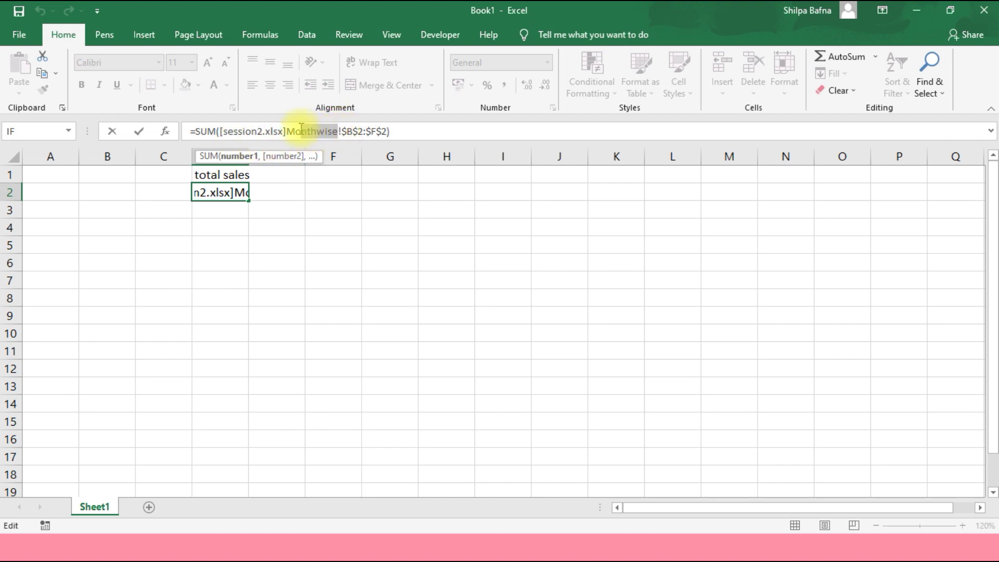
pyautogui.click(412, 133)
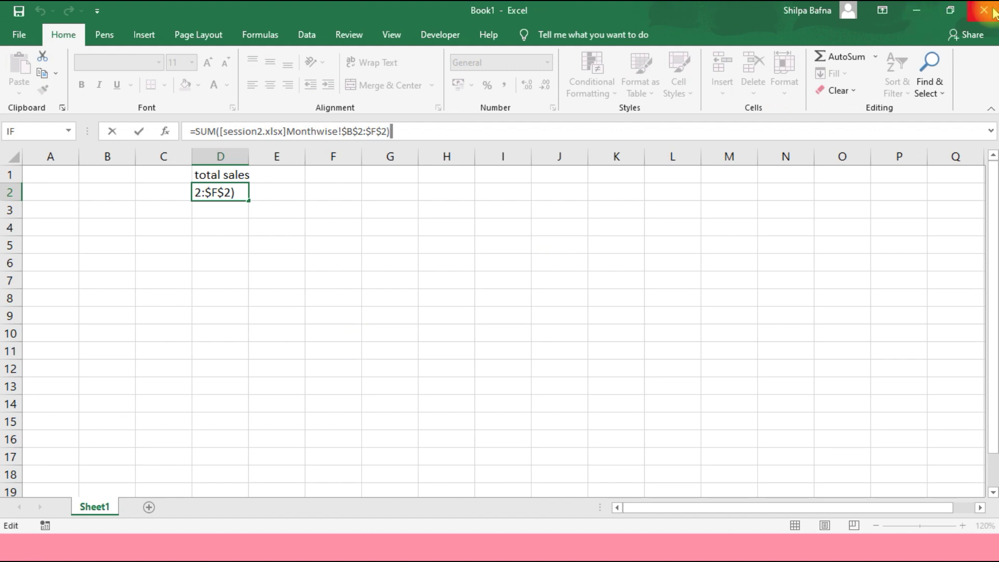
pyautogui.click(915, 9)
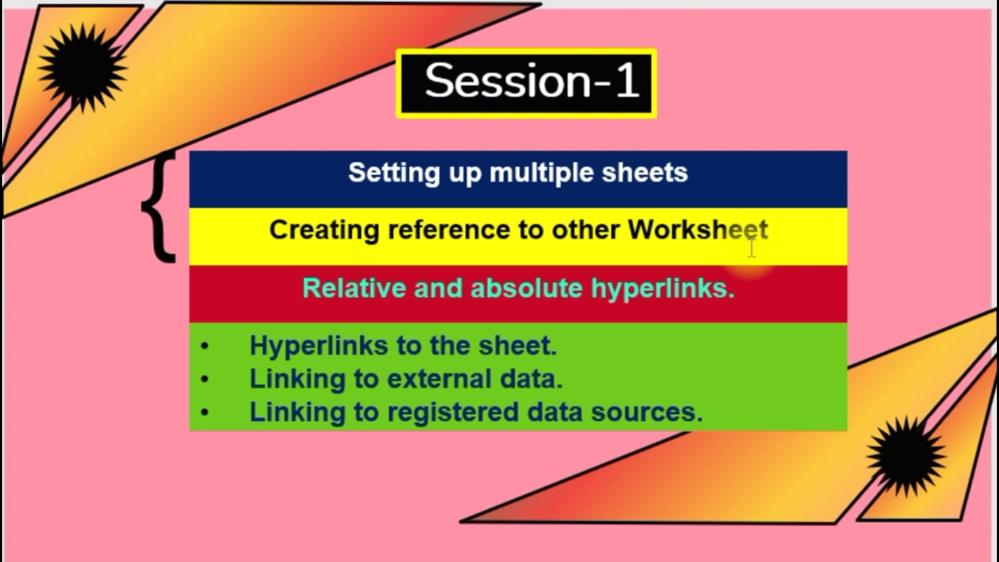
pyautogui.scroll(-1, 751, 248)
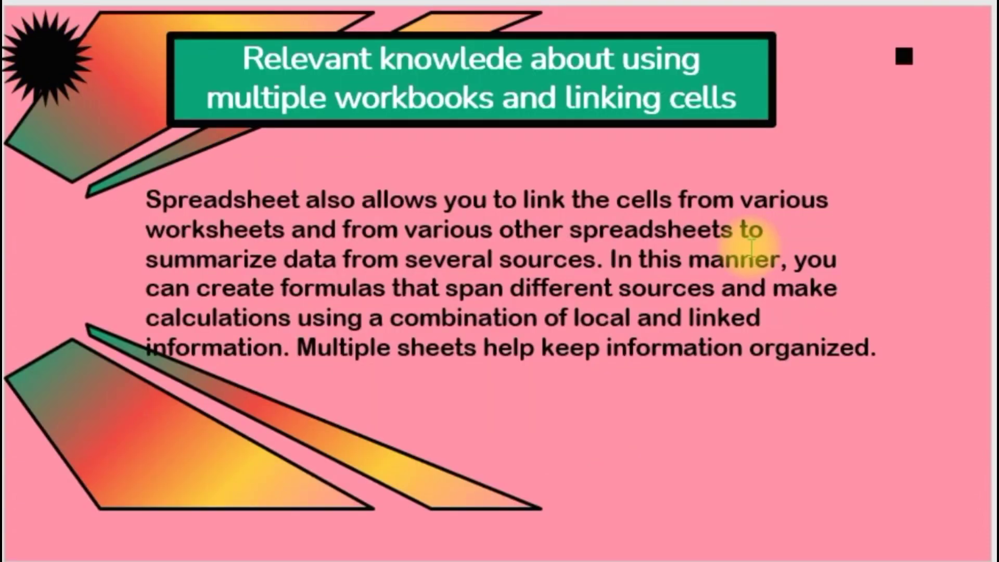
pyautogui.scroll(-1, 752, 248)
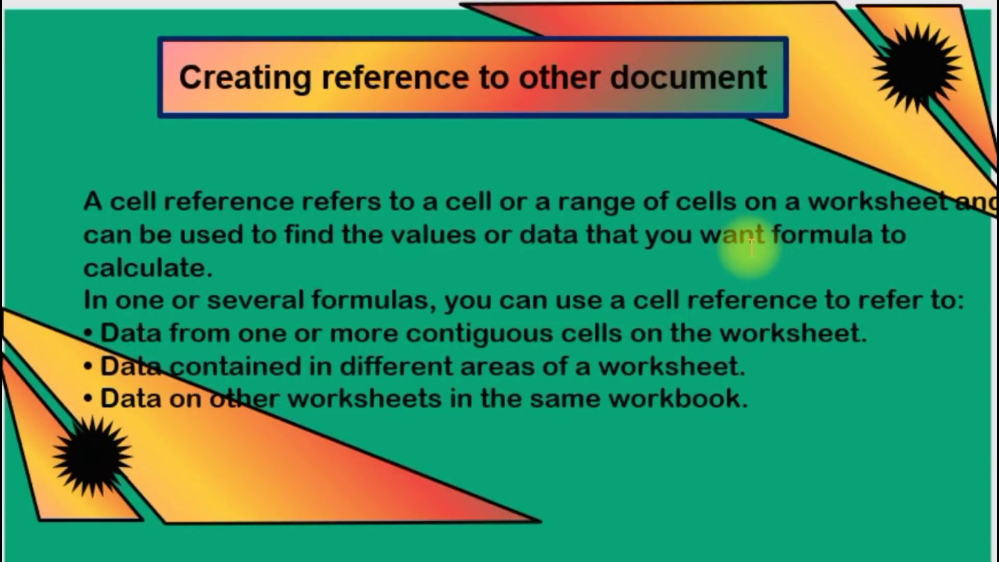